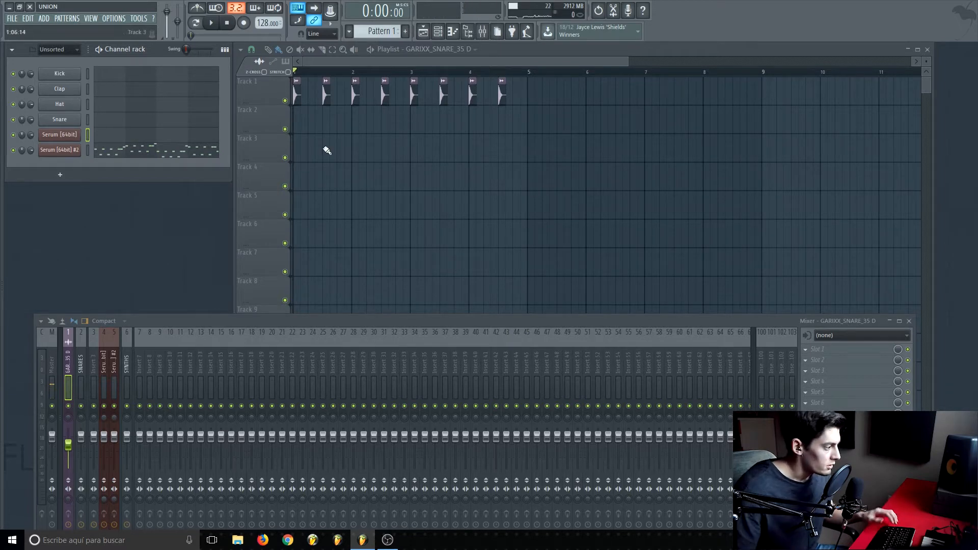
Step: Preview the snare pattern and route the GARIXX_SNARE_35 D mixer track only to the SNARES track
key(space)
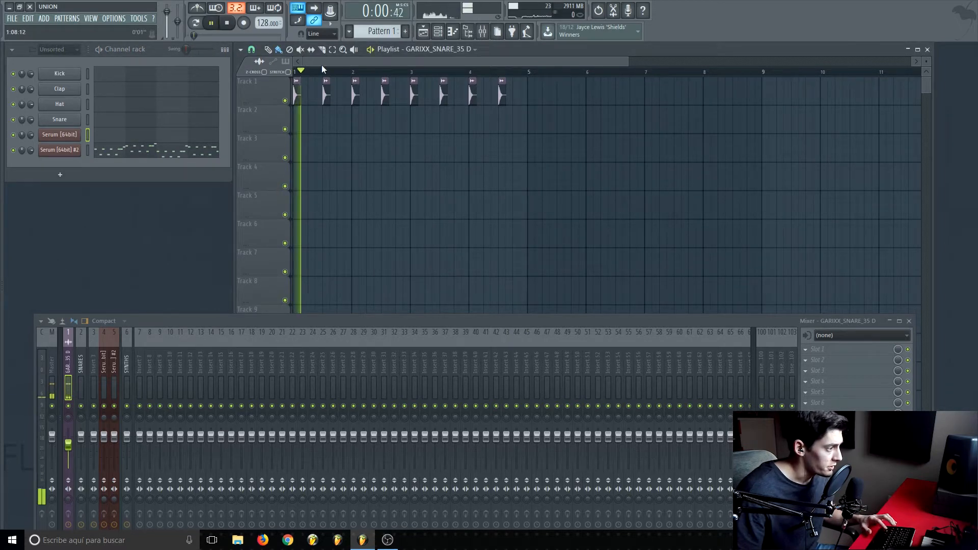
key(space)
drag(142, 326, 131, 284)
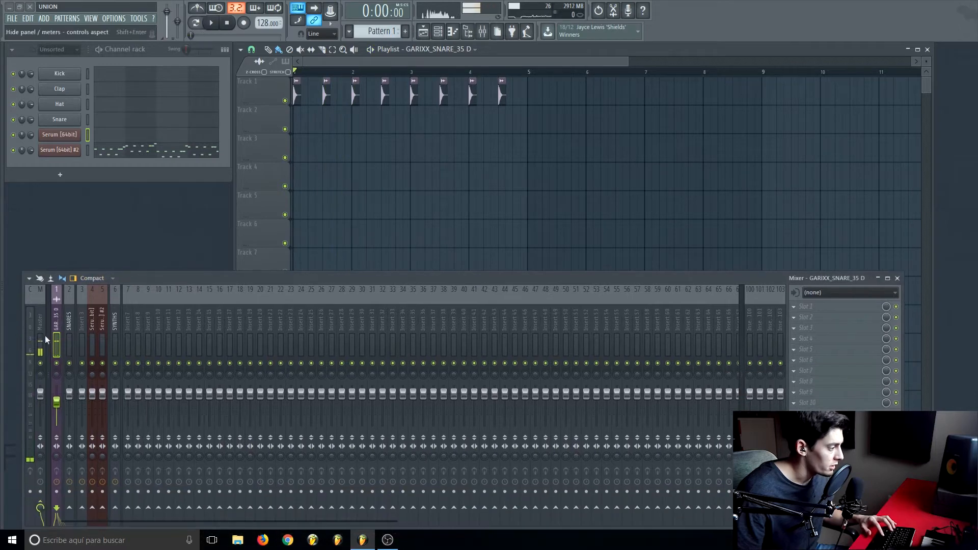
right_click(70, 508)
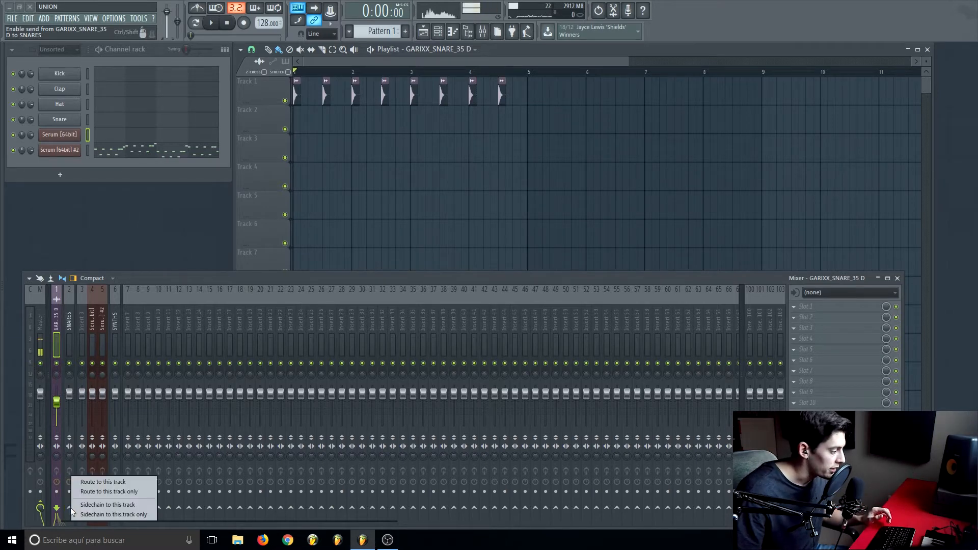
click(90, 491)
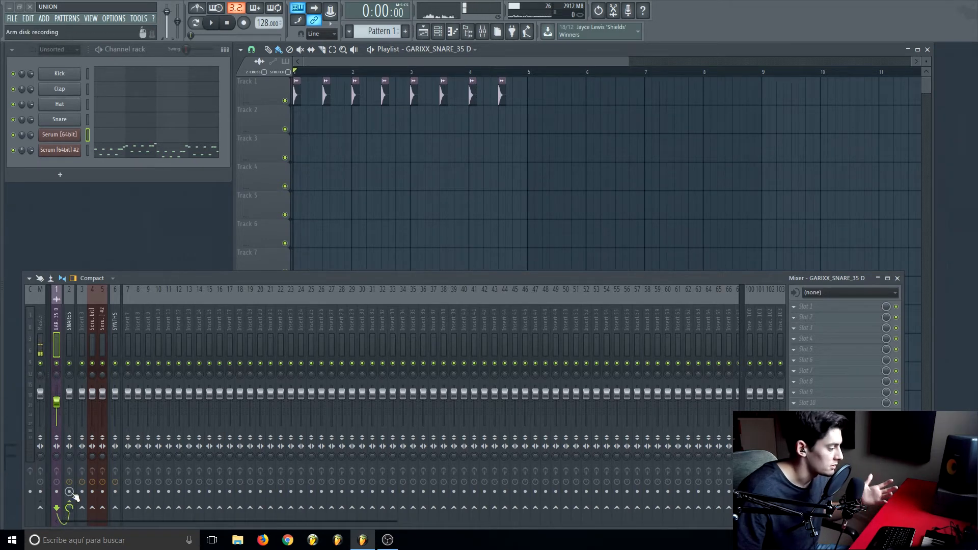
click(69, 324)
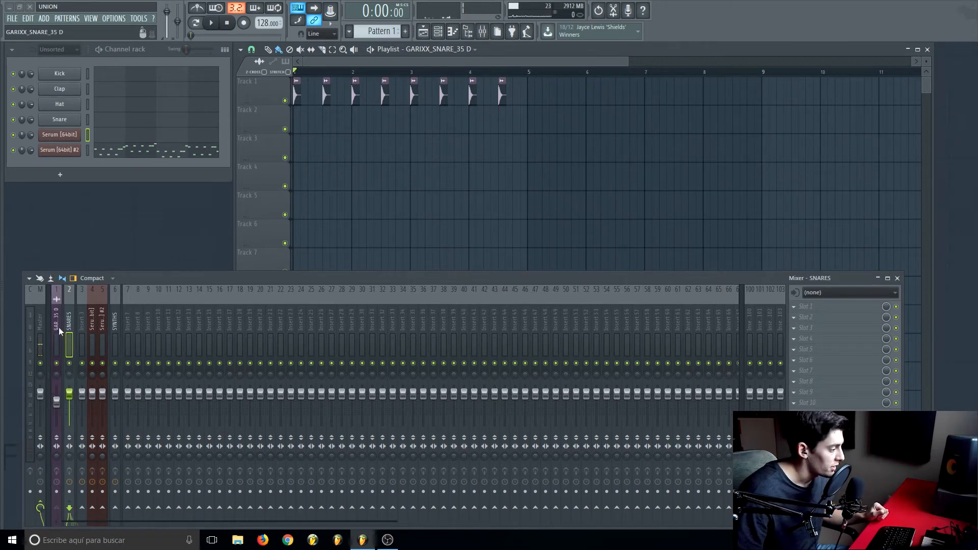
click(57, 325)
Step: Send the GARIXX_SNARE_35 D mixer track to Insert 100 as well
drag(135, 279, 132, 260)
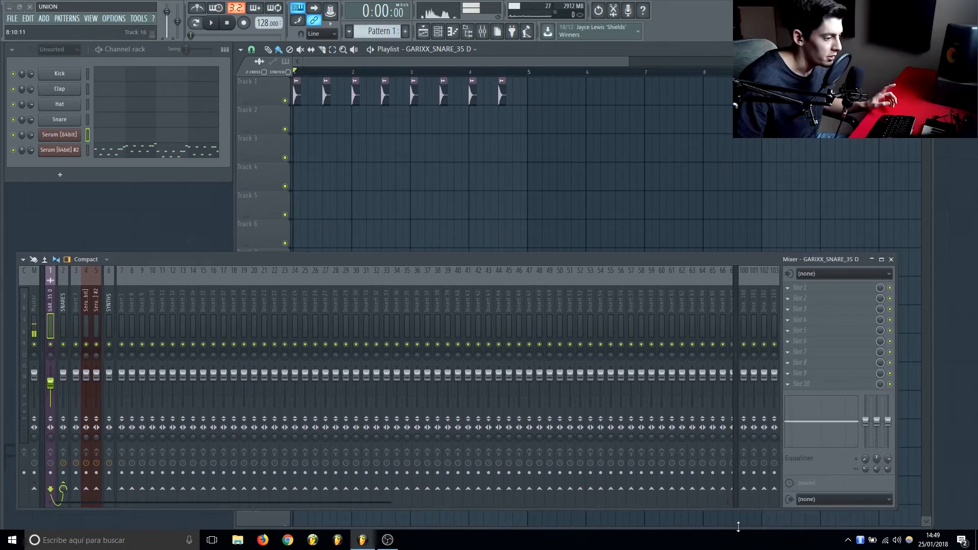
right_click(744, 490)
click(746, 297)
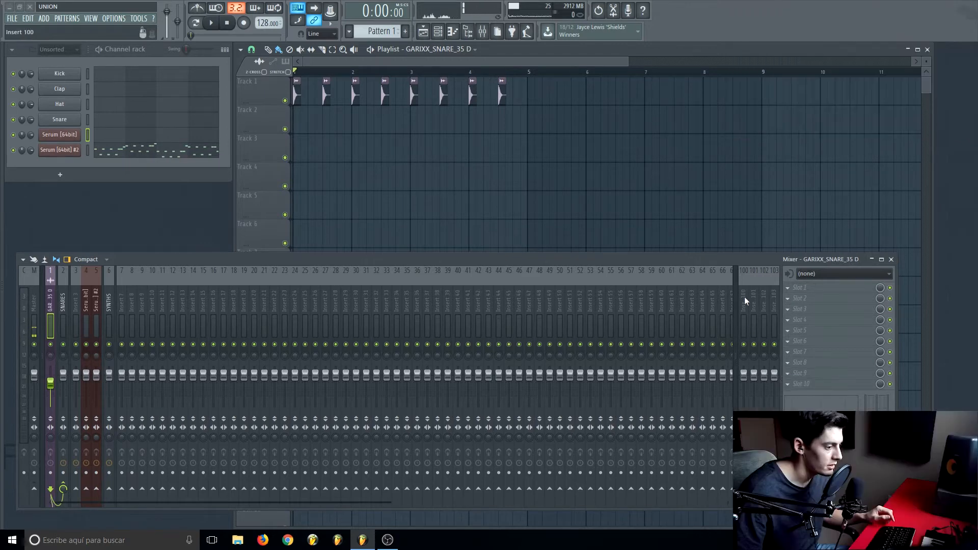
click(744, 296)
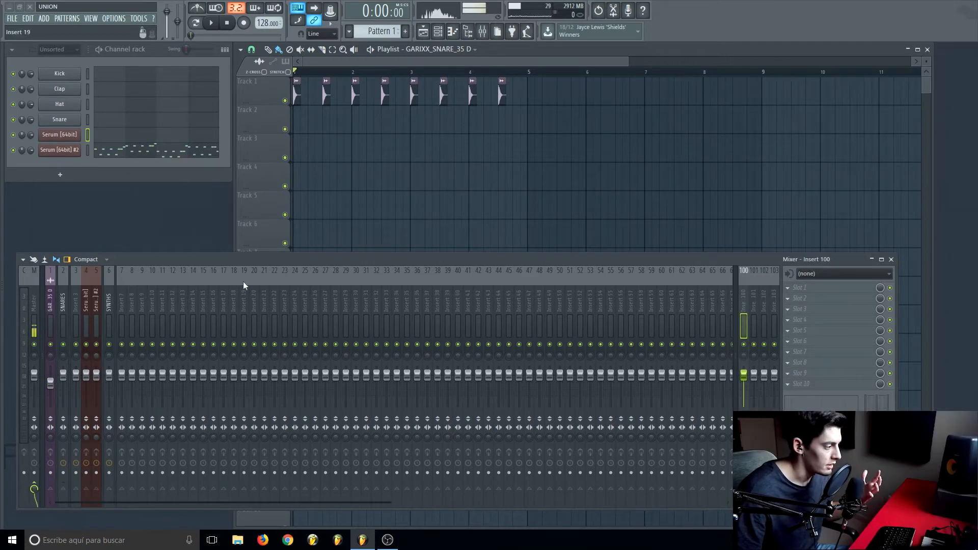
Step: Play the snare pattern with its mixer track selected to check the signal reaching SNARES and Insert 100
drag(248, 259, 250, 256)
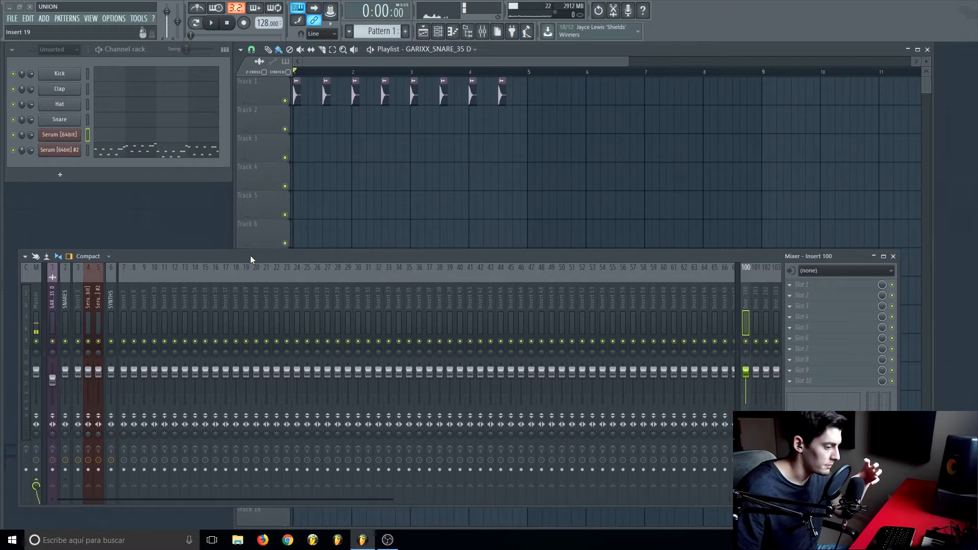
click(52, 303)
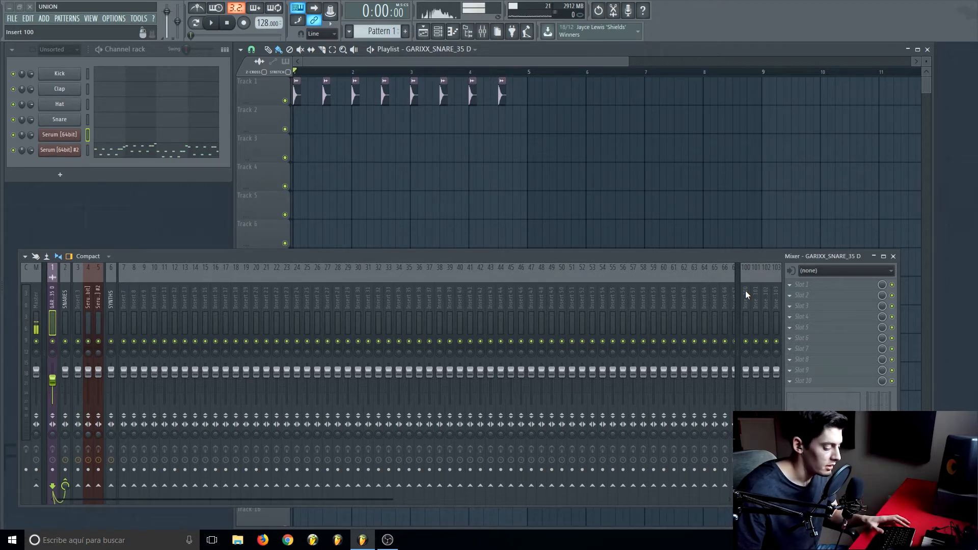
key(space)
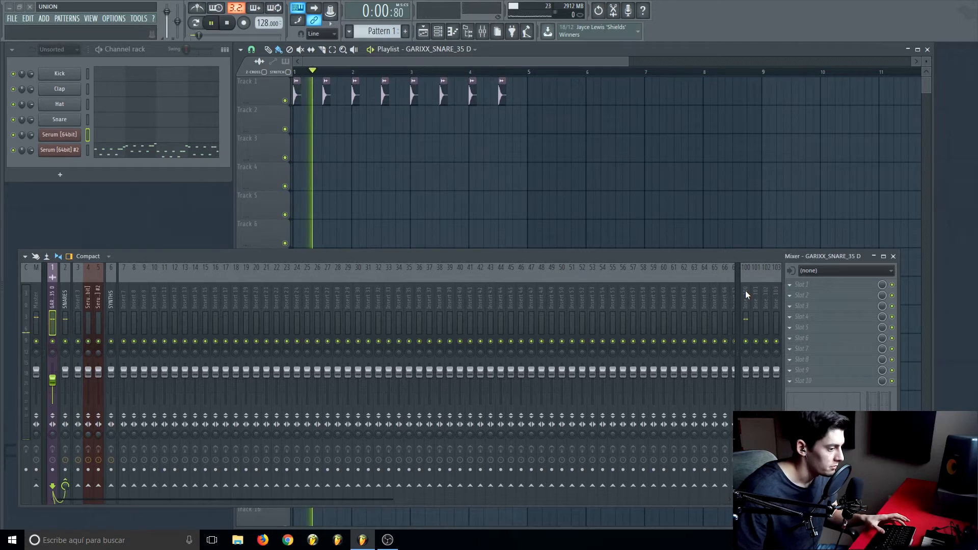
Step: Load ValhallaVintageVerb in the first effect slot of Insert 100
click(745, 290)
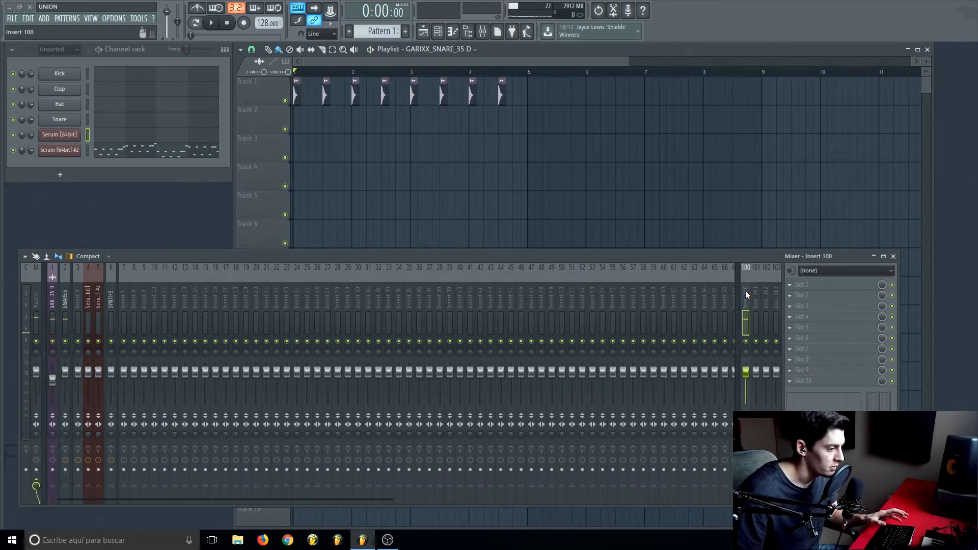
click(813, 285)
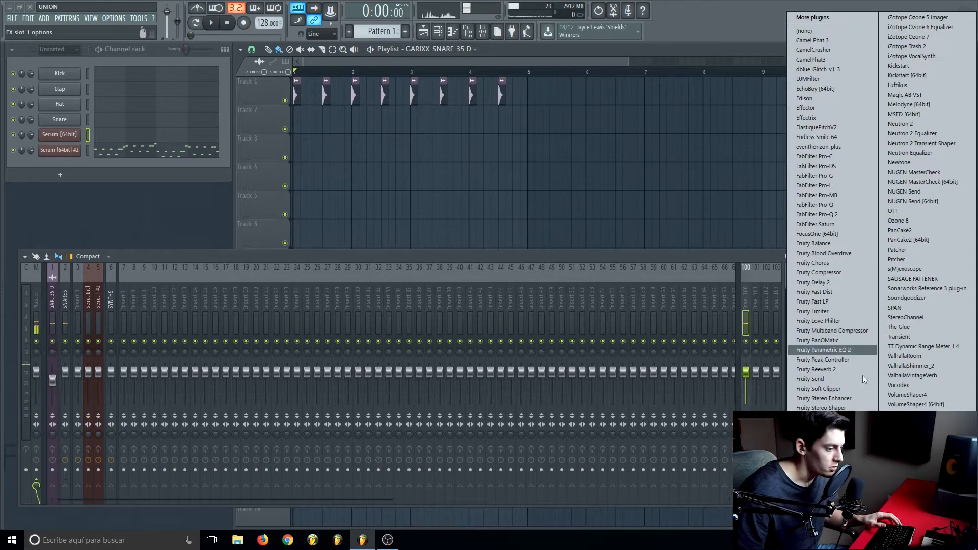
click(912, 375)
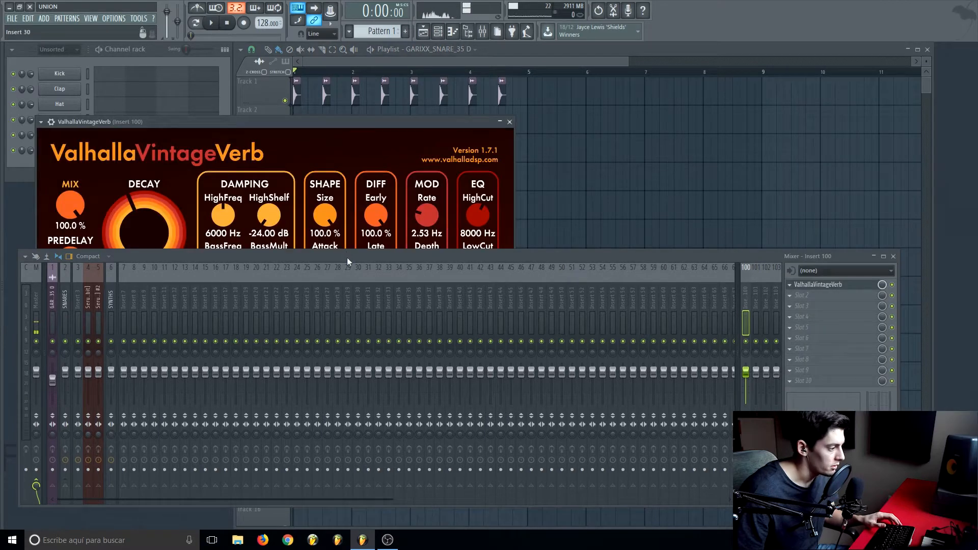
drag(244, 122, 351, 82)
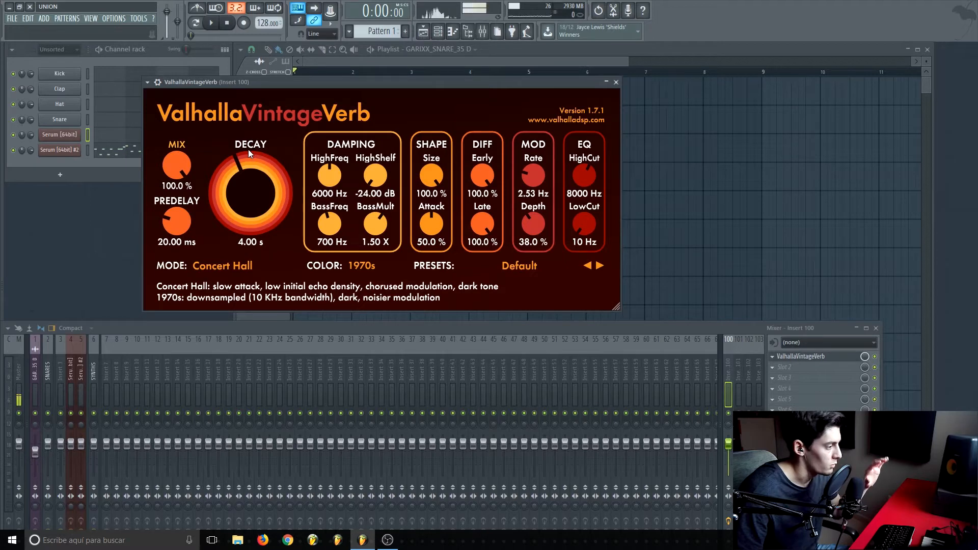
Step: Set the reverb to 5.34 s decay, 10.07 ms predelay, 1980s color, 9780 Hz high cut and 270 Hz low cut
drag(174, 215, 222, 202)
click(361, 266)
click(368, 291)
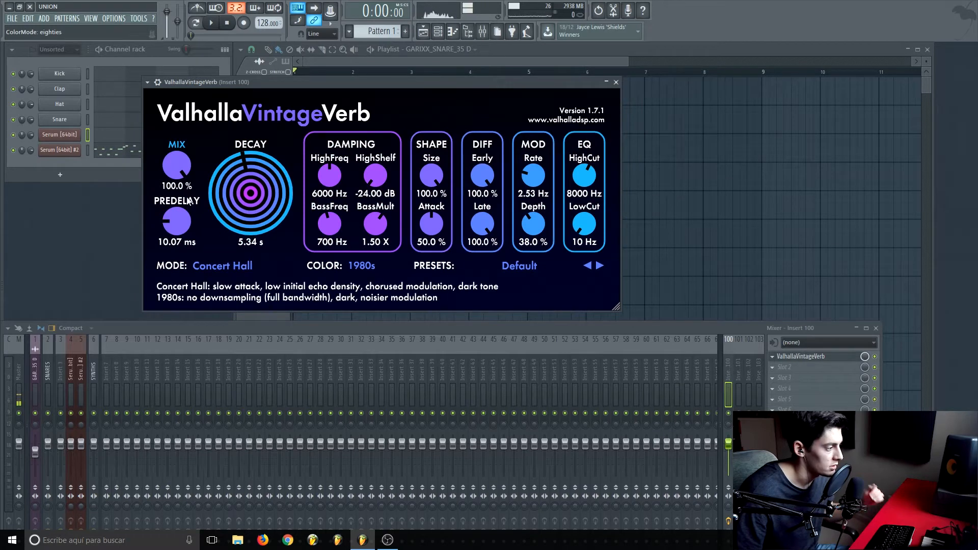
drag(584, 183, 580, 171)
drag(579, 219, 579, 214)
Step: Lower Insert 100's volume slightly while listening to the snare pattern, and close the reverb window
key(space)
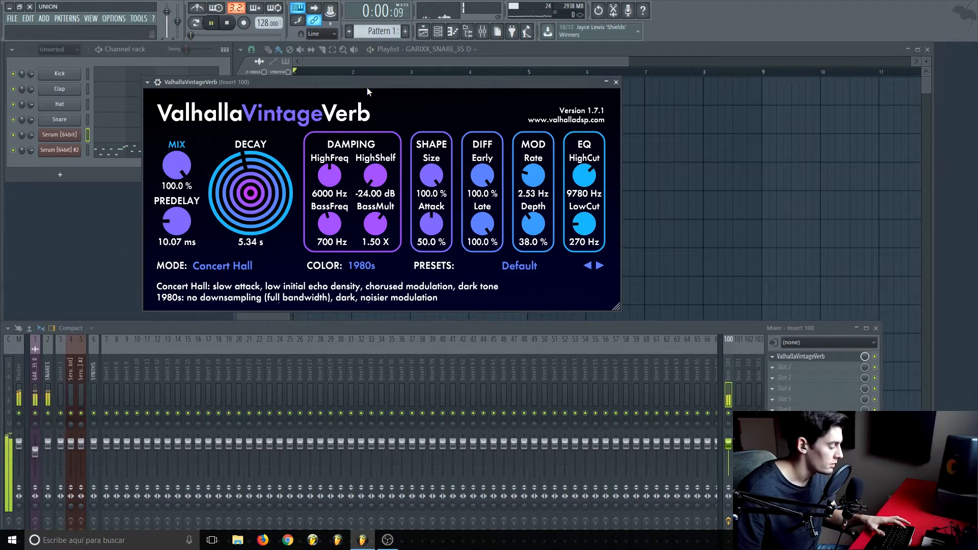
drag(728, 445, 728, 454)
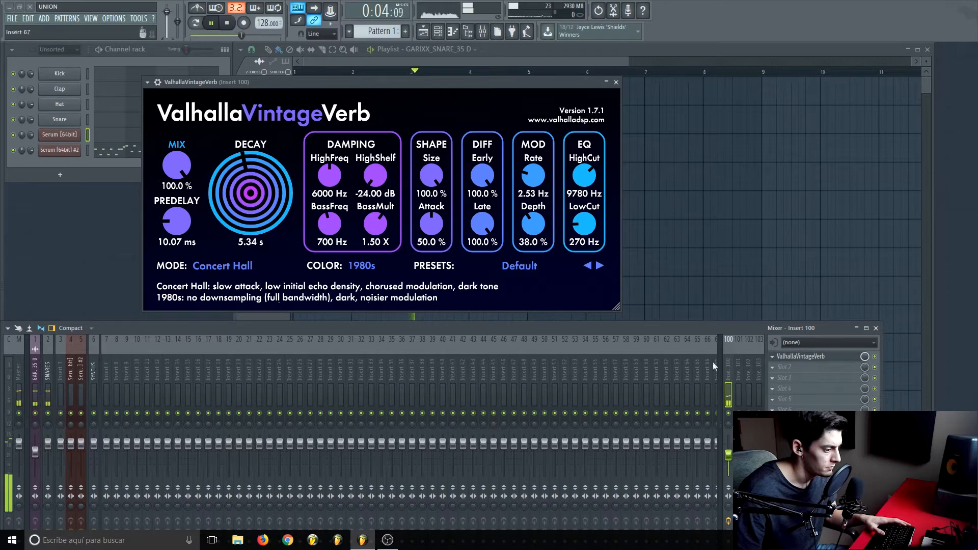
click(616, 82)
key(space)
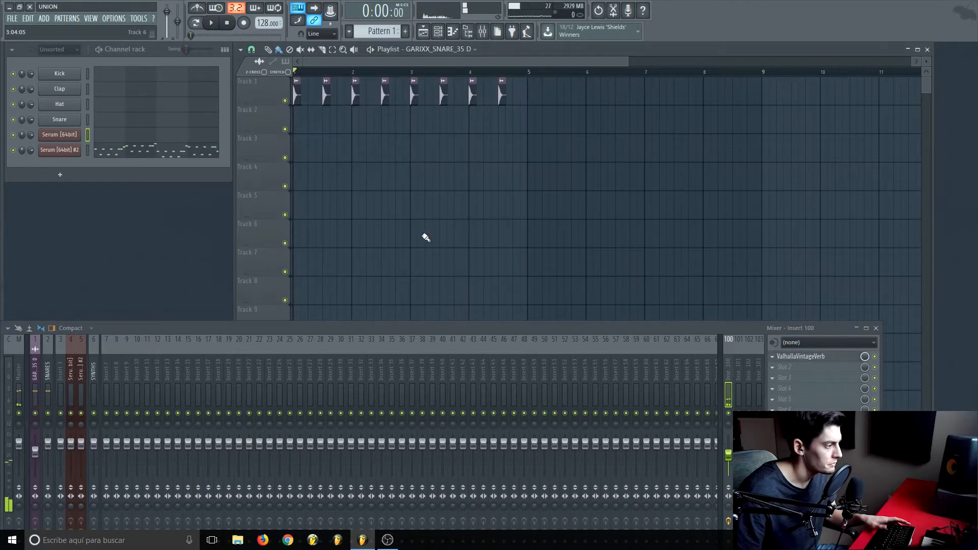
Step: Load Fruity Peak Controller in the first effect slot of the SNARES mixer track
drag(183, 327, 213, 306)
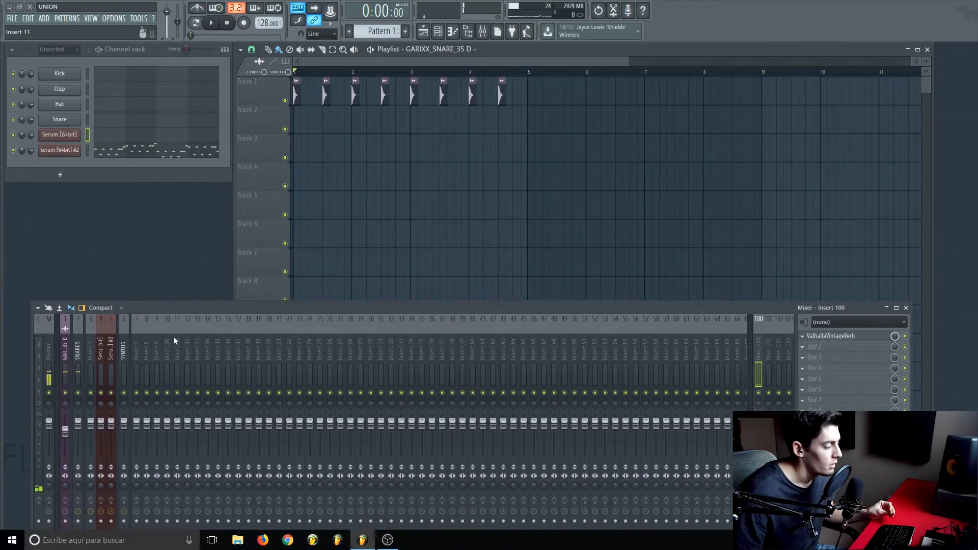
click(78, 364)
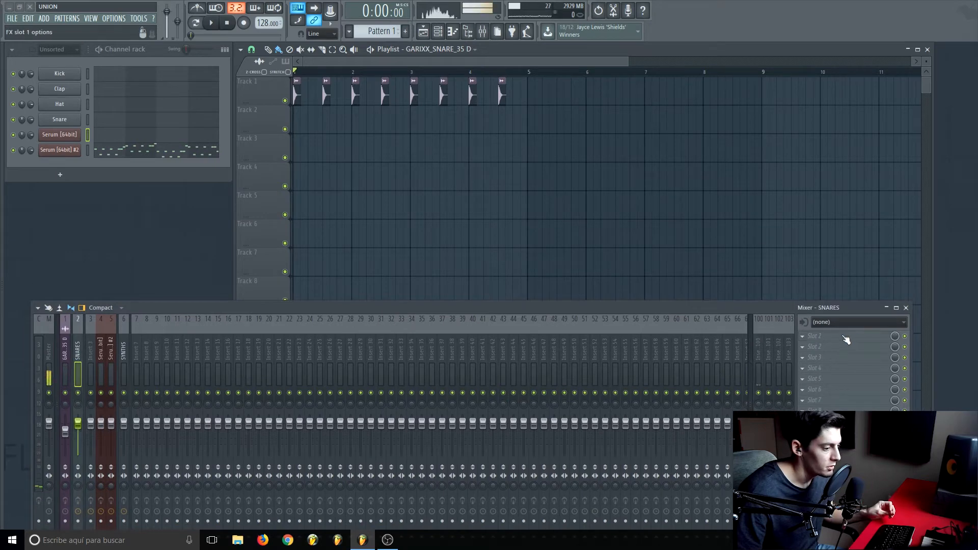
click(828, 336)
click(829, 360)
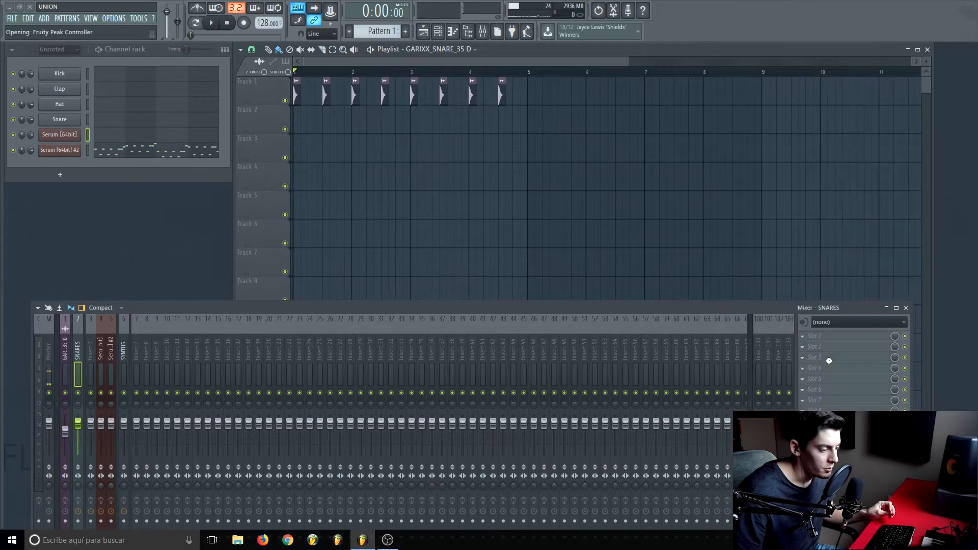
Step: Load Fruity Compressor in the second effect slot of Insert 100, after the reverb
click(757, 351)
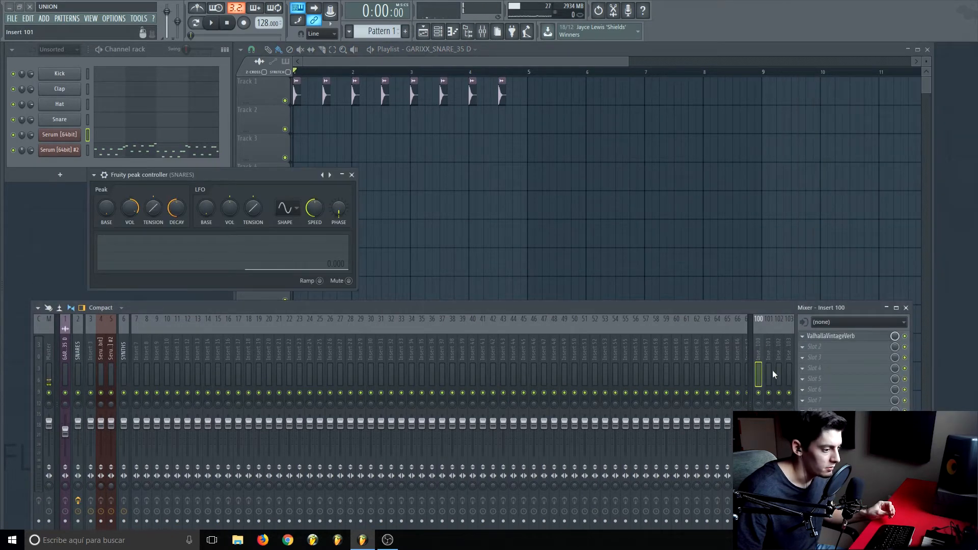
click(814, 346)
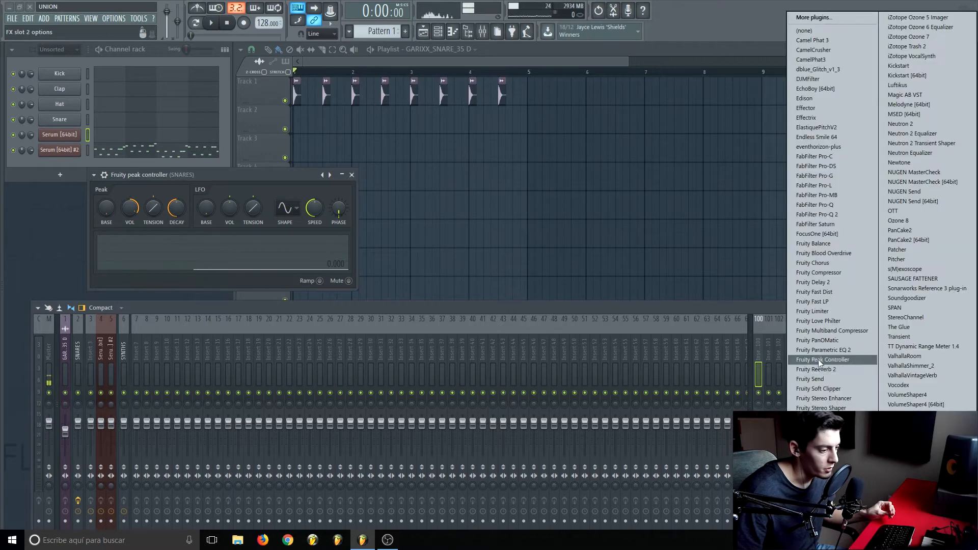
click(823, 272)
drag(244, 138, 622, 197)
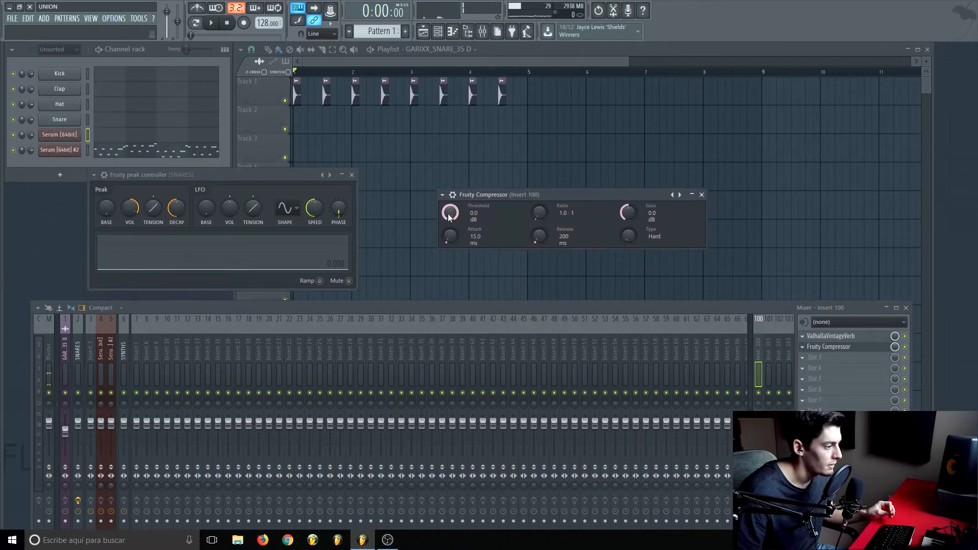
Step: Detach the Fruity Compressor and Fruity Peak Controller windows and place them side by side
click(442, 195)
click(459, 391)
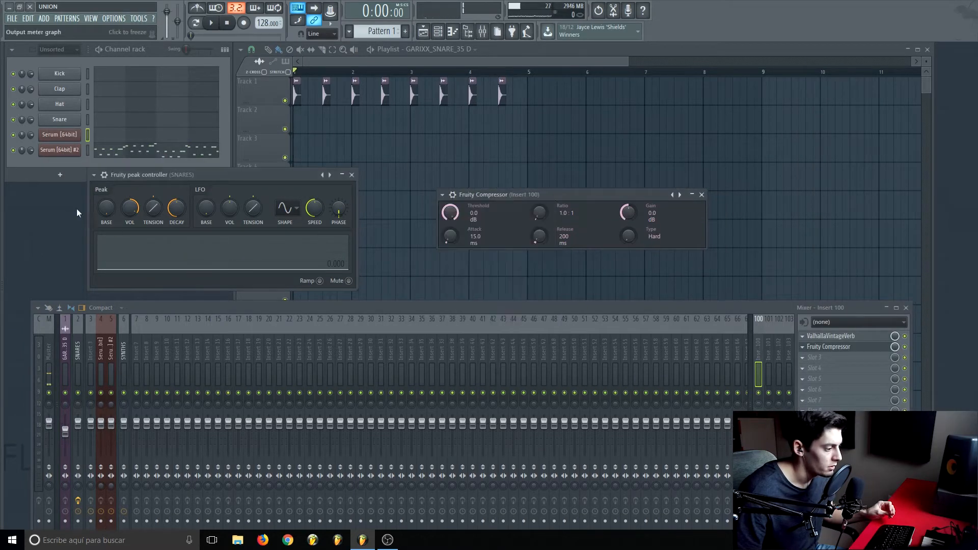
click(94, 174)
click(113, 374)
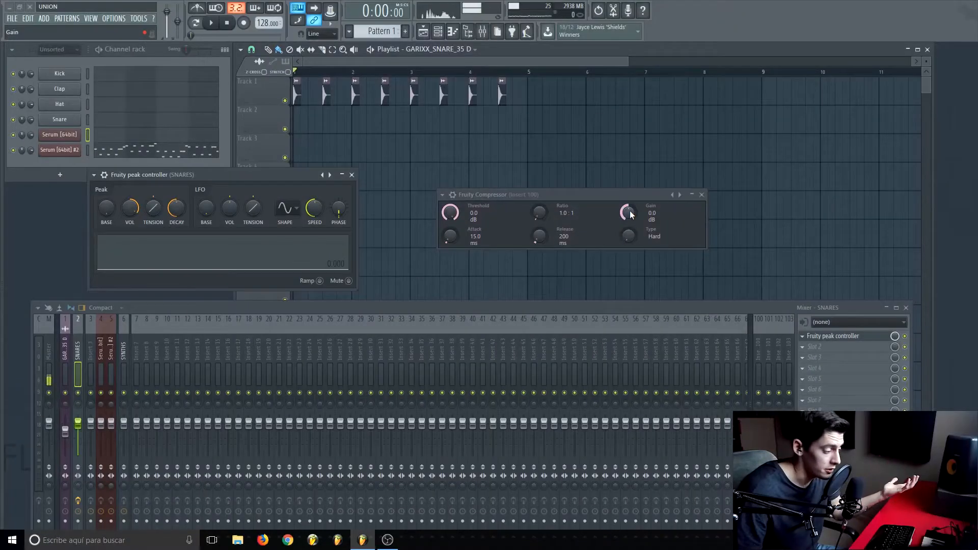
drag(619, 196, 539, 177)
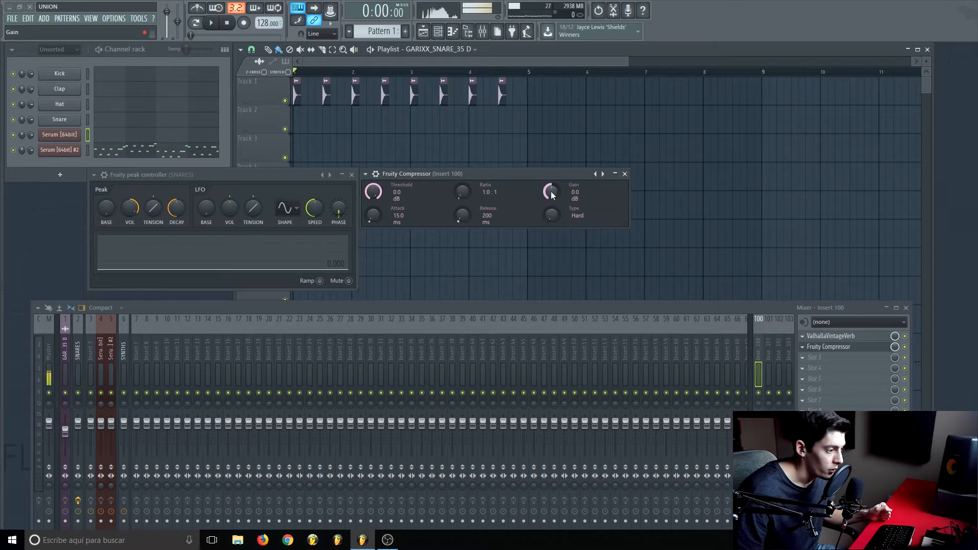
Step: Link the compressor's Gain to the internal controller Peak ctrl - Peak with the inverted mapping formula 1-Input
right_click(550, 192)
click(572, 277)
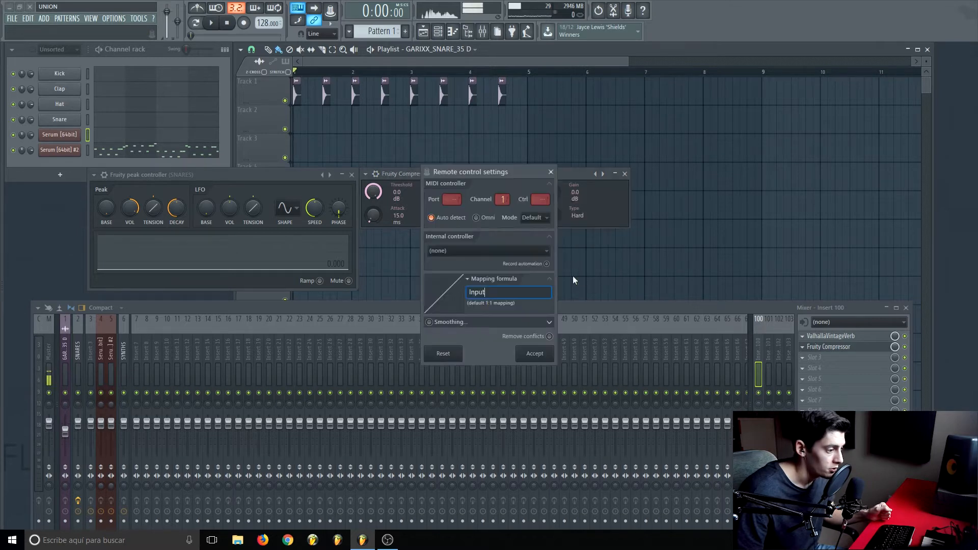
click(450, 251)
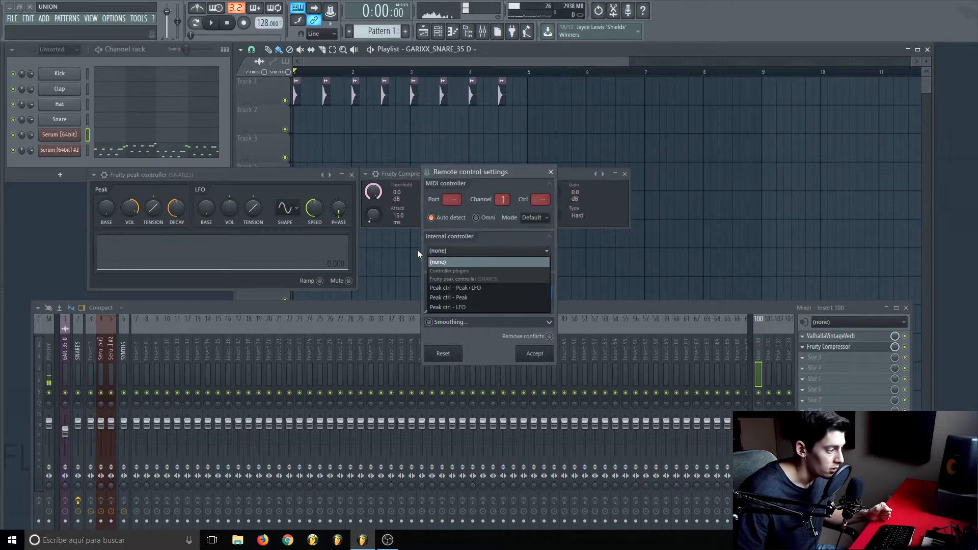
click(463, 298)
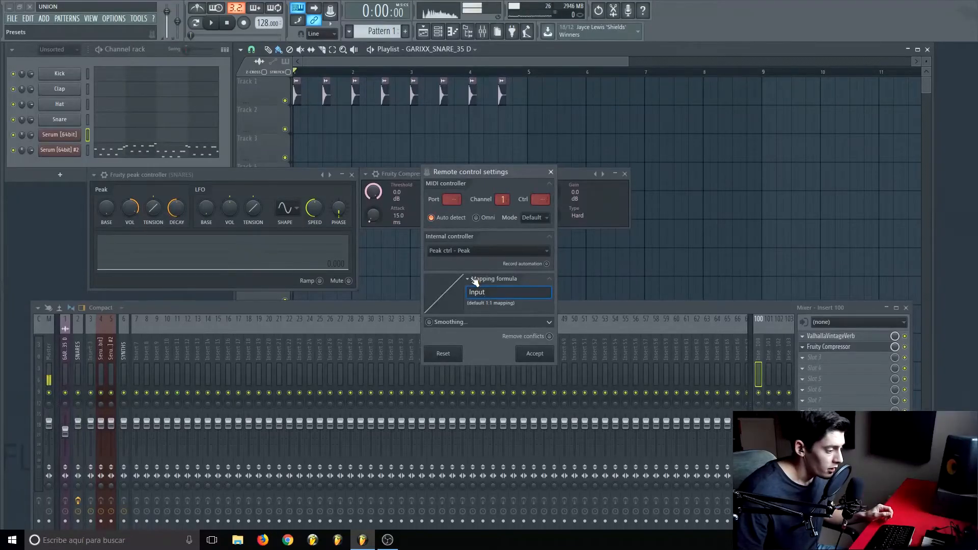
click(471, 278)
click(479, 300)
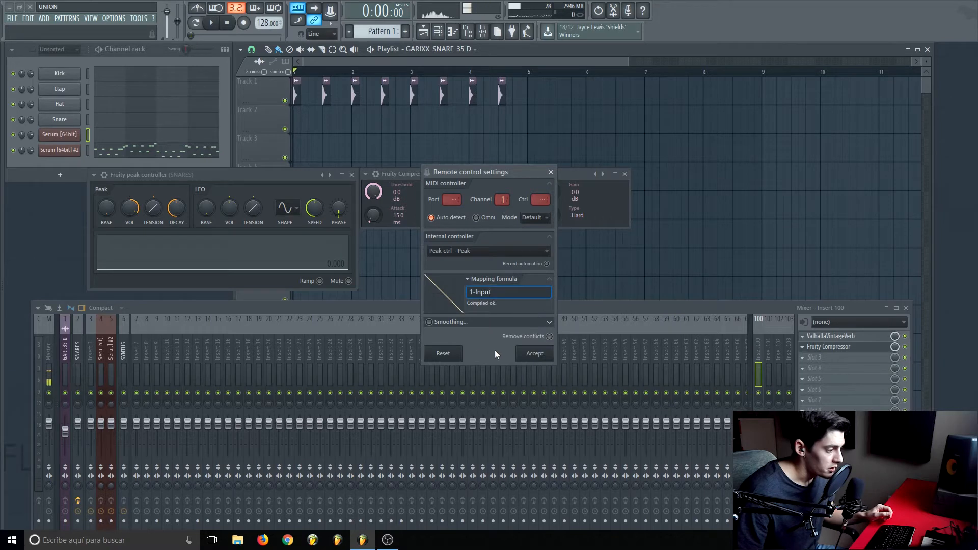
click(532, 356)
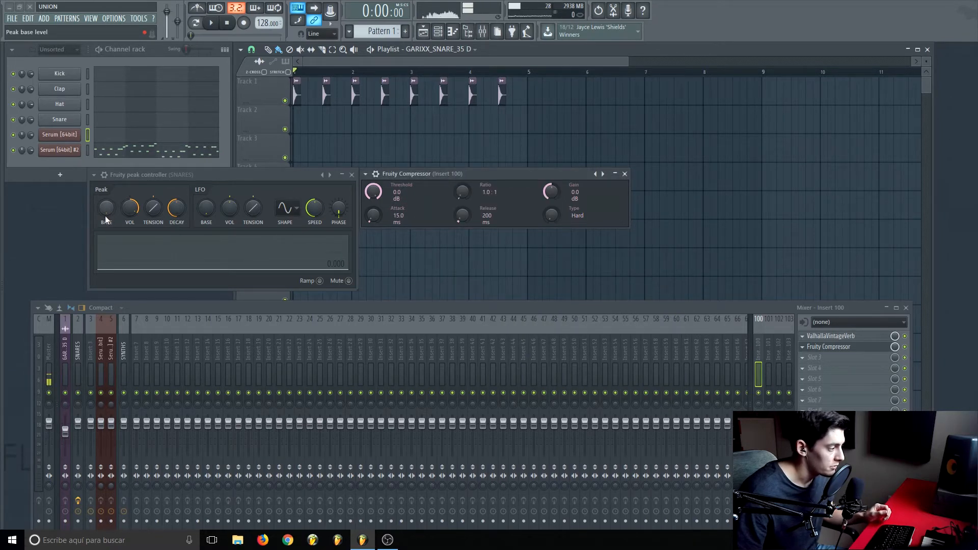
Step: Raise the Peak Controller's peak base level to 0.500 and reposition the compressor window beside it
drag(104, 212, 115, 201)
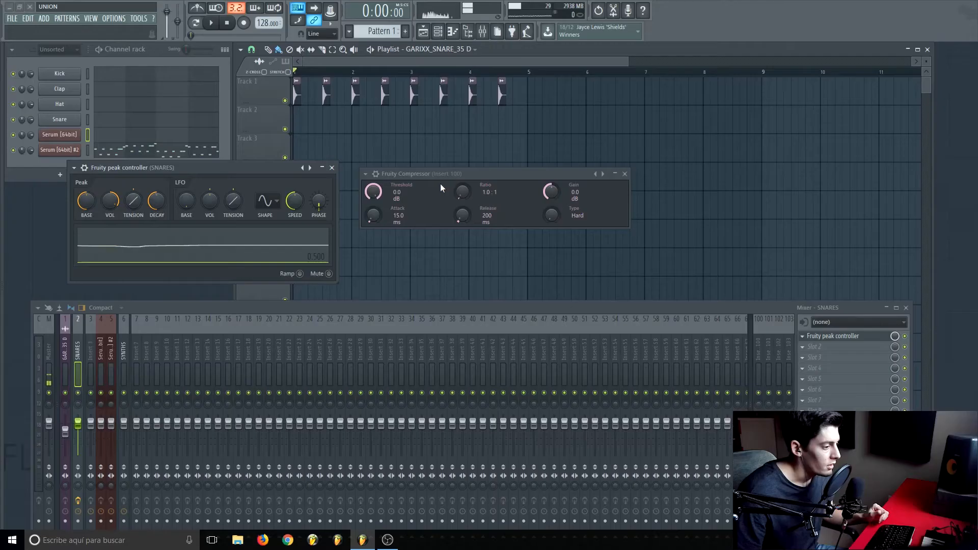
drag(441, 174, 433, 169)
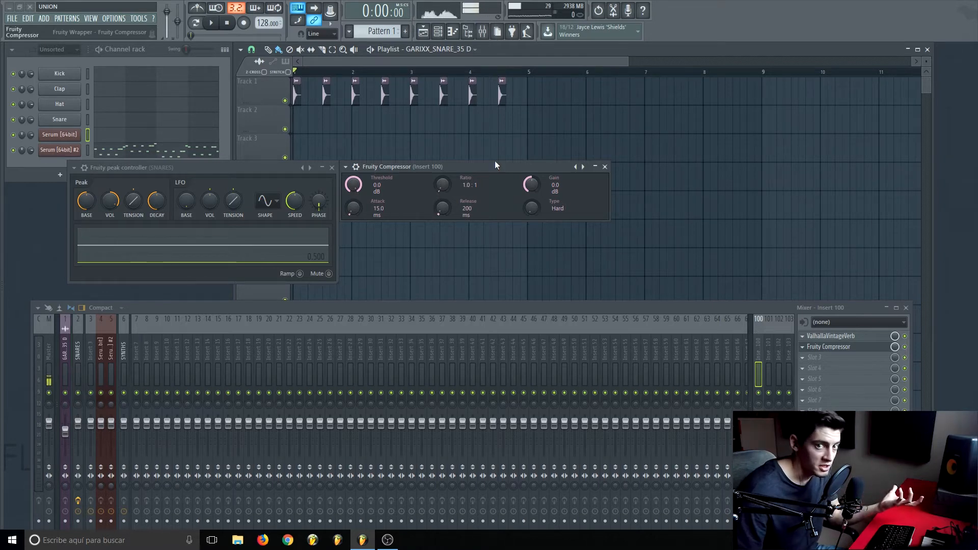
Step: Play the snare loop repeatedly, comparing the reverb with the Fruity Peak Controller enabled, bypassed and at different peak amounts
key(space)
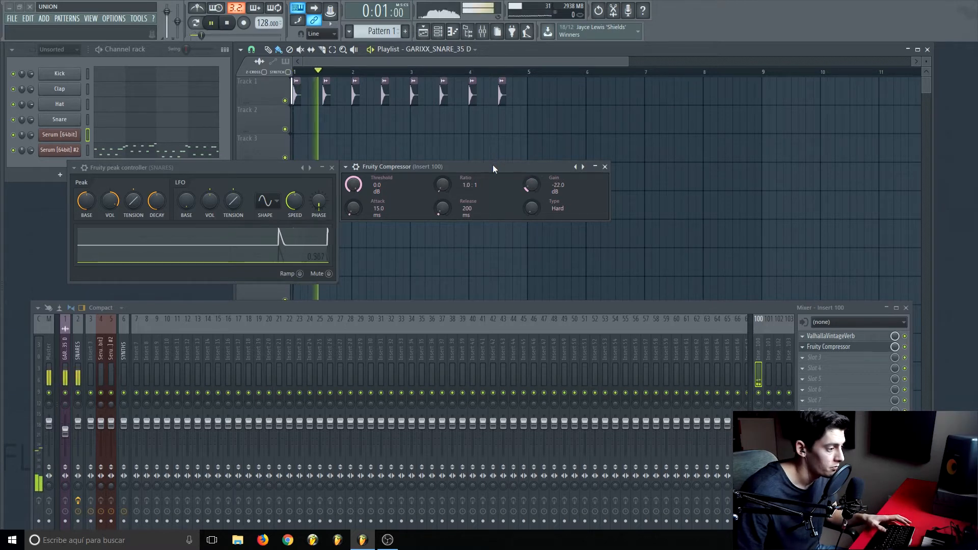
click(203, 168)
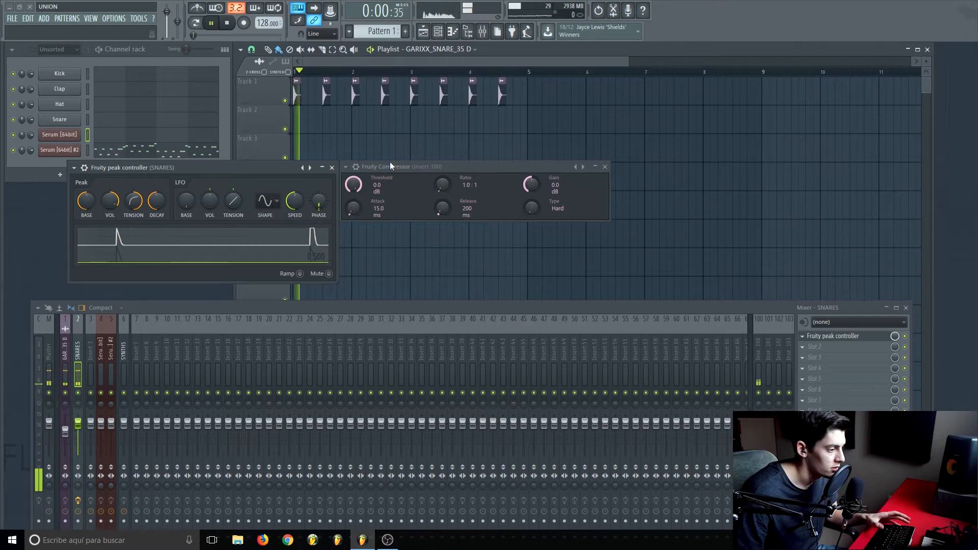
key(space)
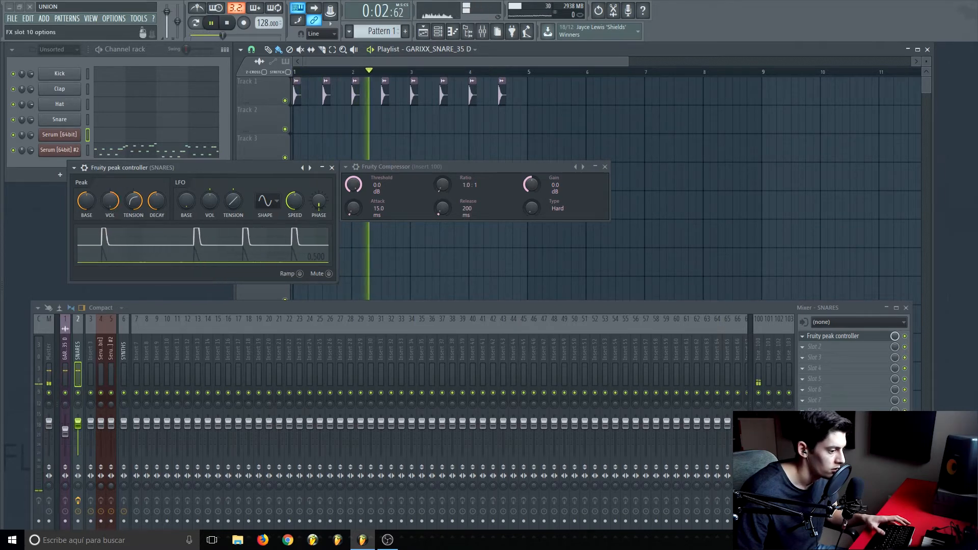
key(space)
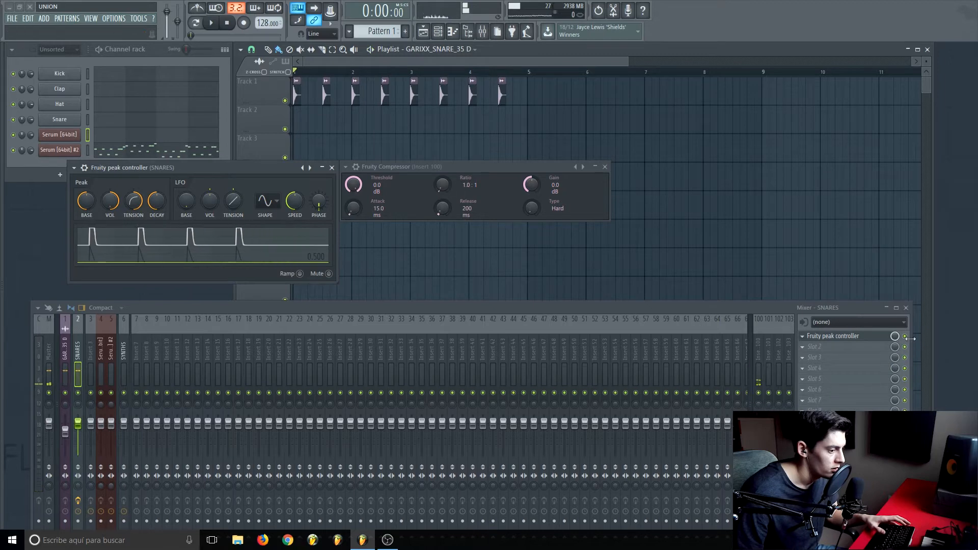
key(space)
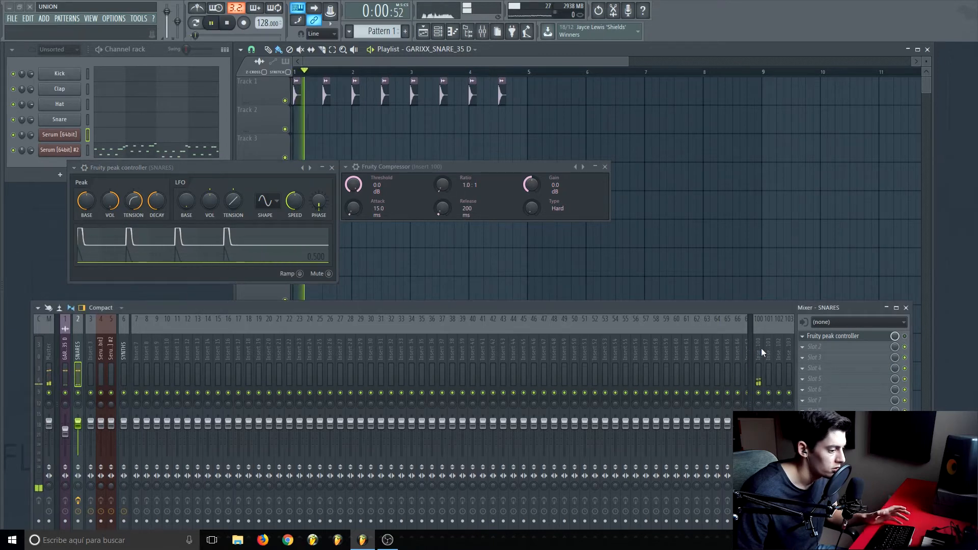
key(space)
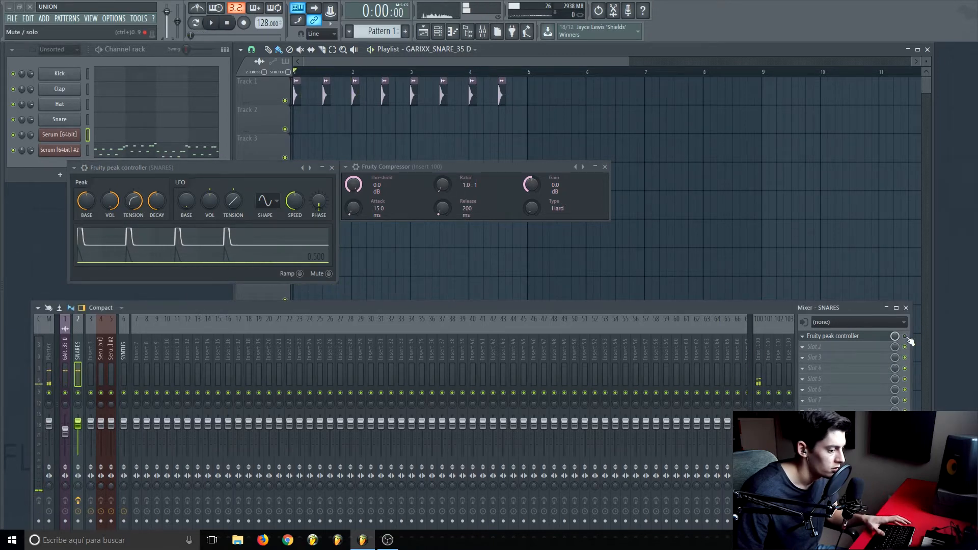
key(space)
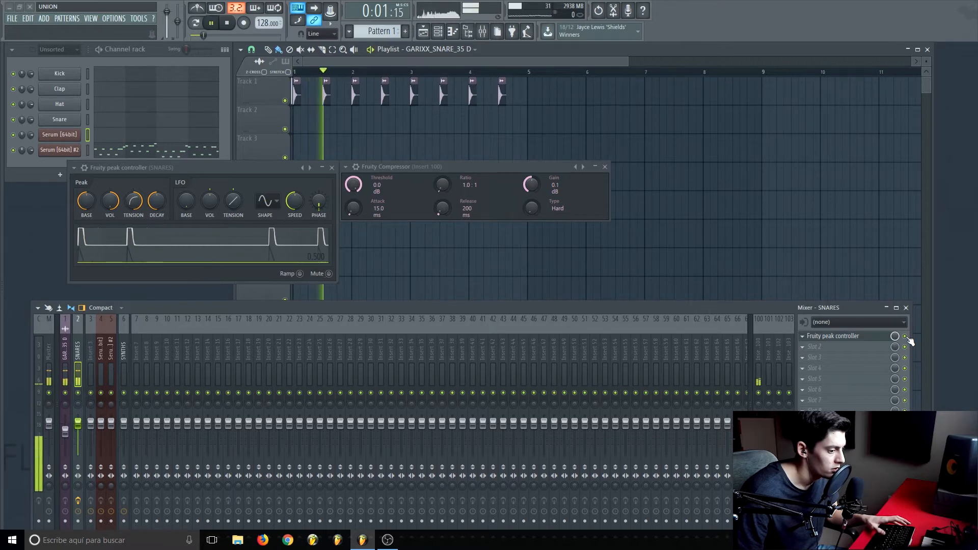
key(space)
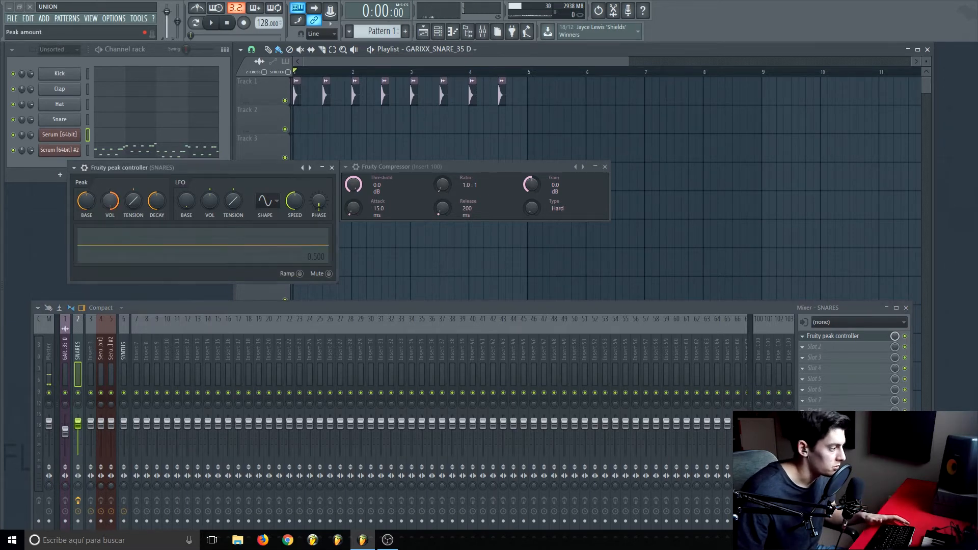
key(space)
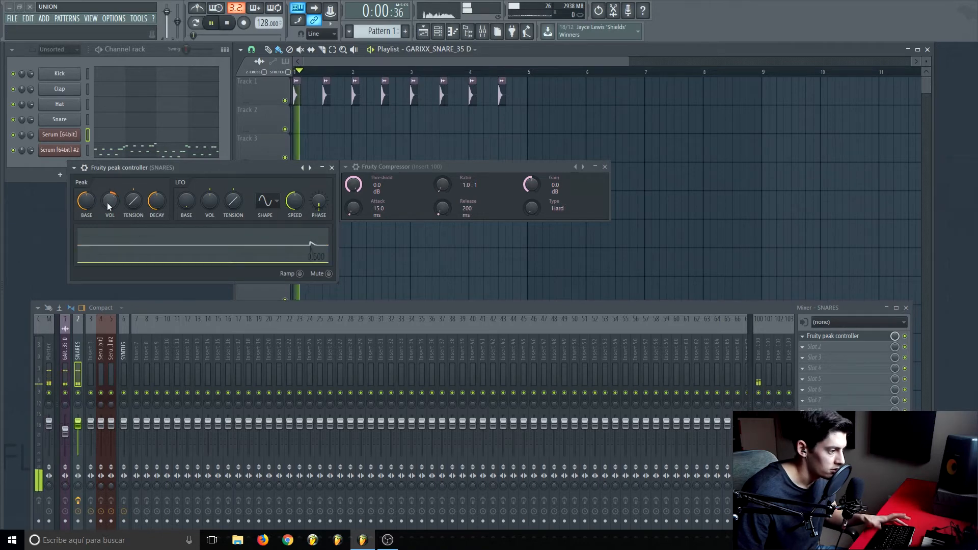
key(space)
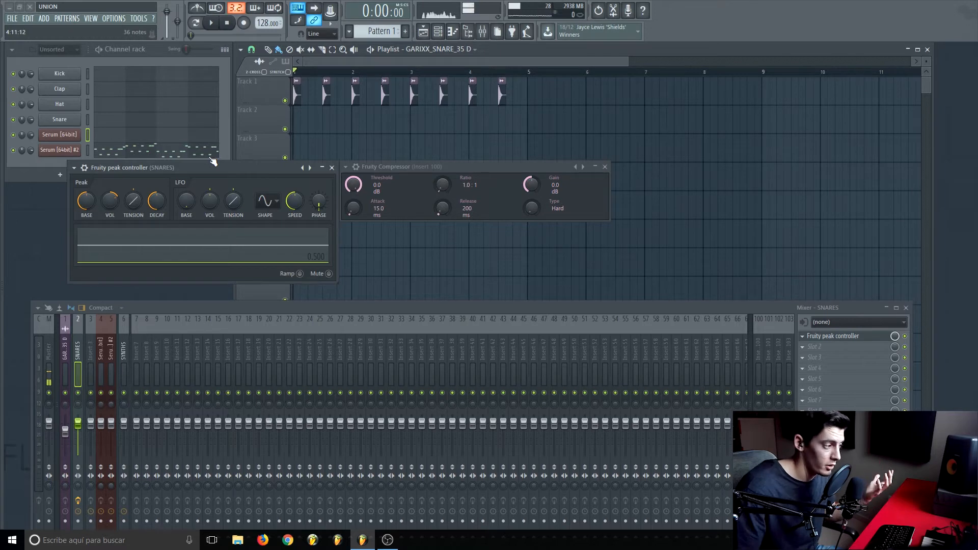
Step: Close the Fruity Peak Controller and Fruity Compressor windows
click(332, 169)
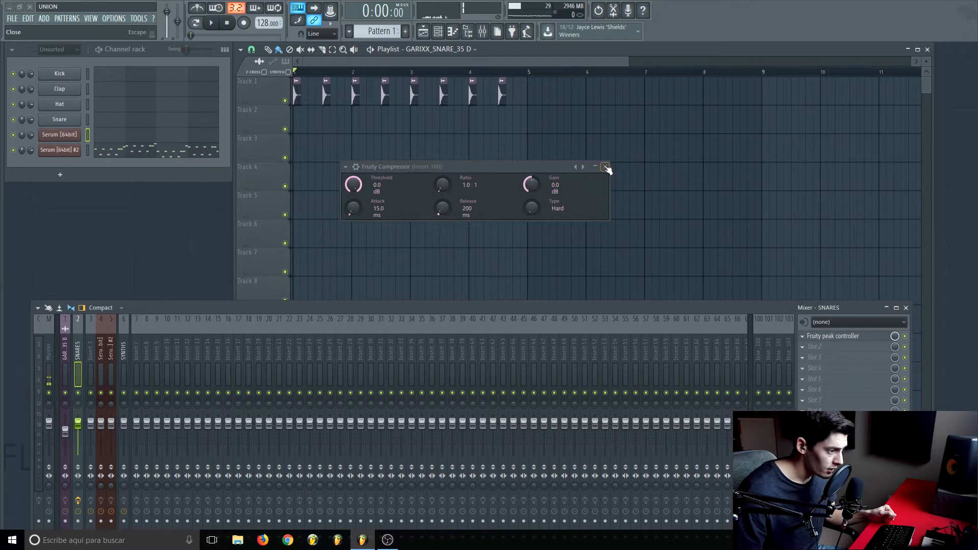
click(606, 168)
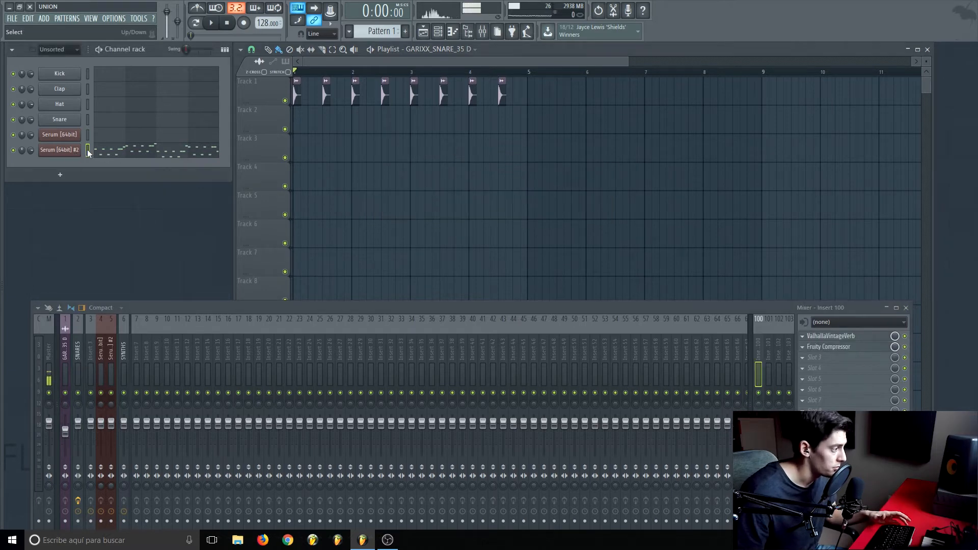
Step: Place the Pattern 1 clip at the start of playlist Track 2 and mute the snare clips on Track 1
click(337, 125)
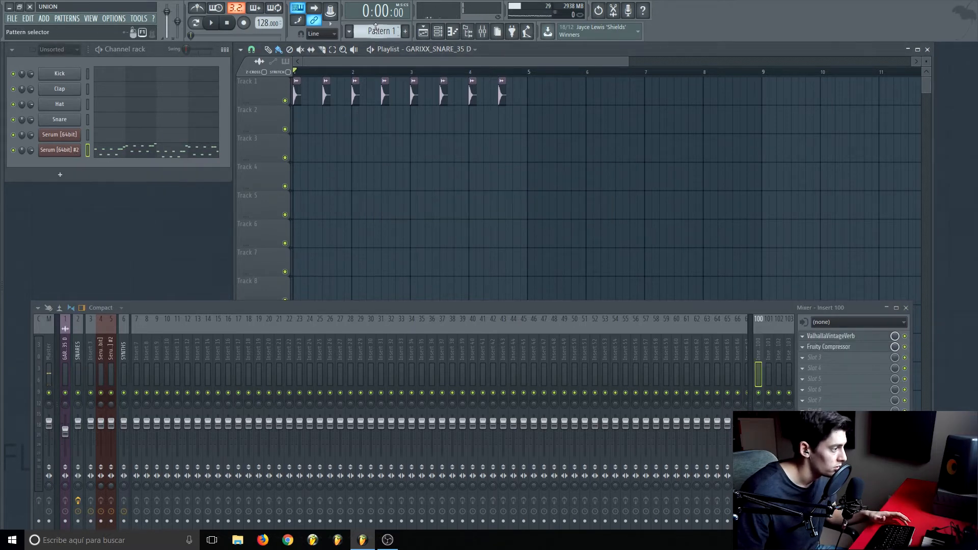
drag(350, 123, 305, 123)
click(285, 101)
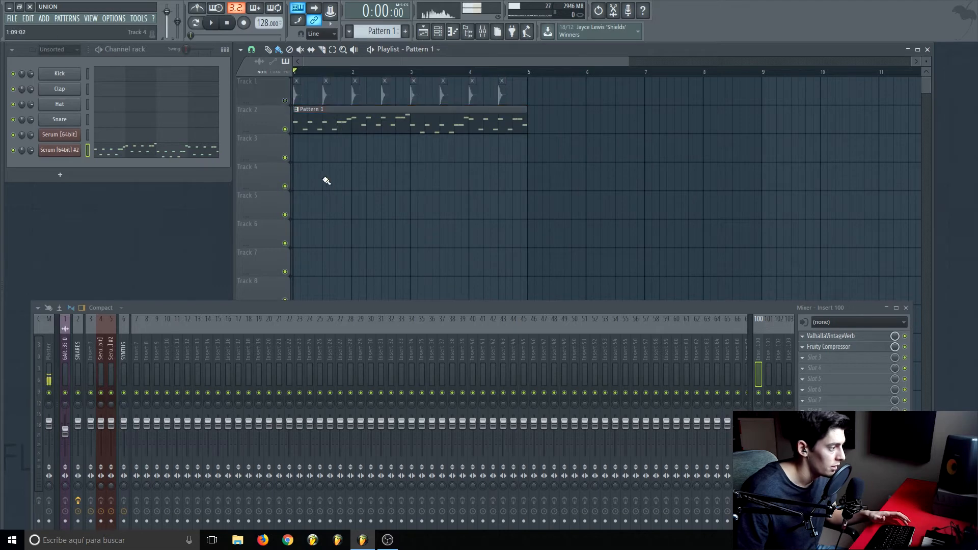
Step: Reposition the mixer and play the synth pattern on its own
drag(252, 305, 231, 295)
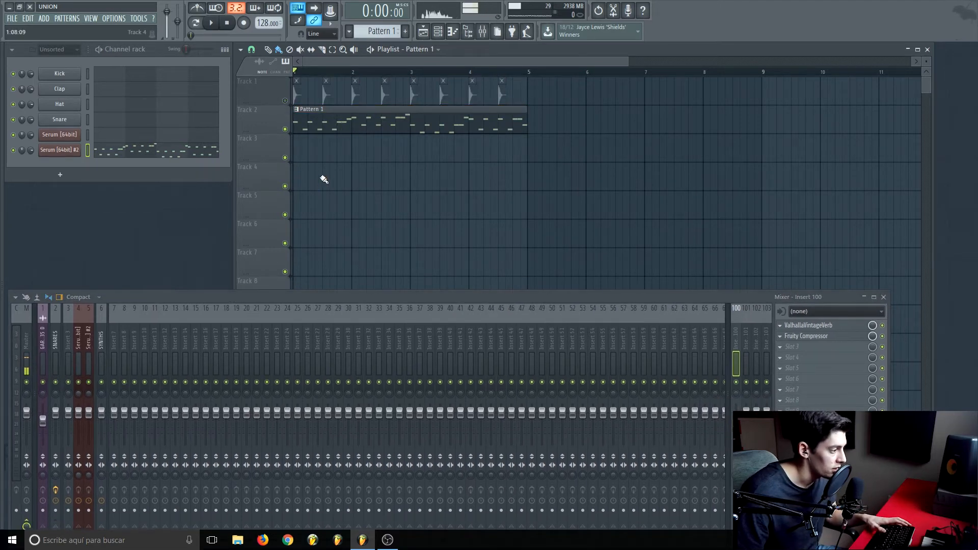
key(space)
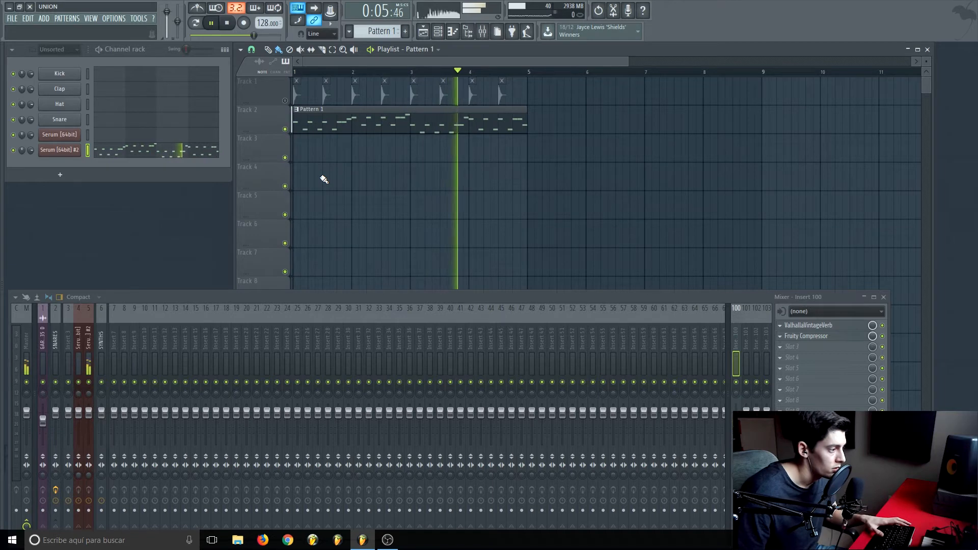
key(space)
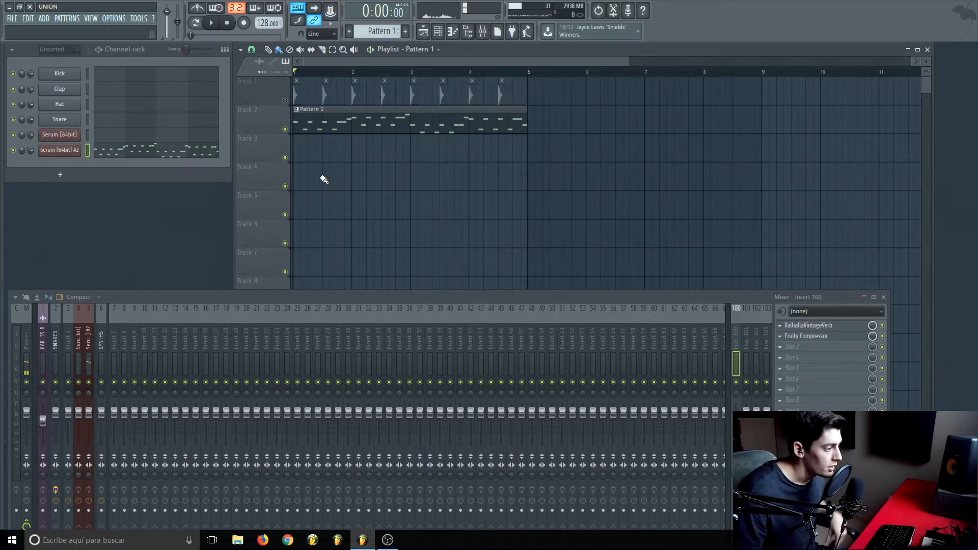
Step: Route the Serum [64bit] #2 and Serum [64bit] mixer tracks only to the SYNTHS track
drag(139, 304, 147, 253)
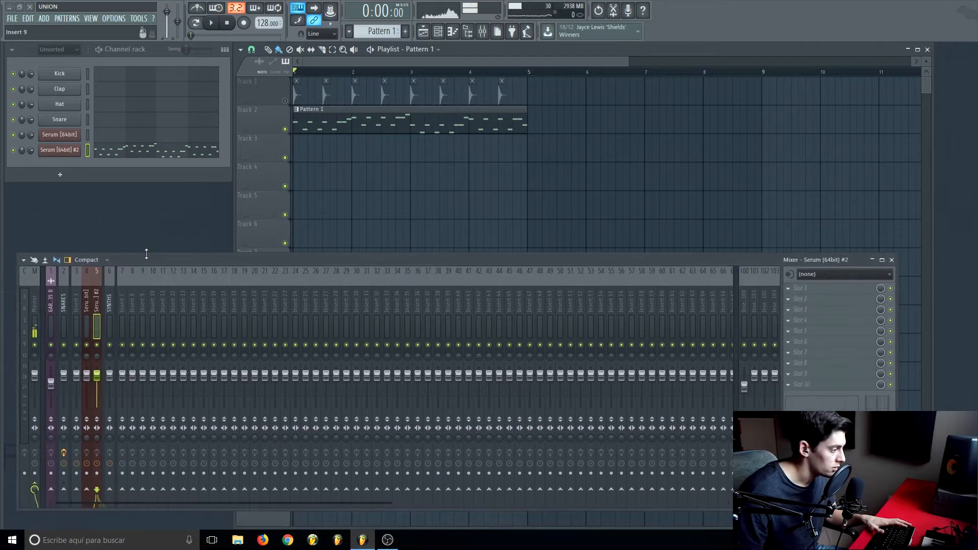
right_click(110, 489)
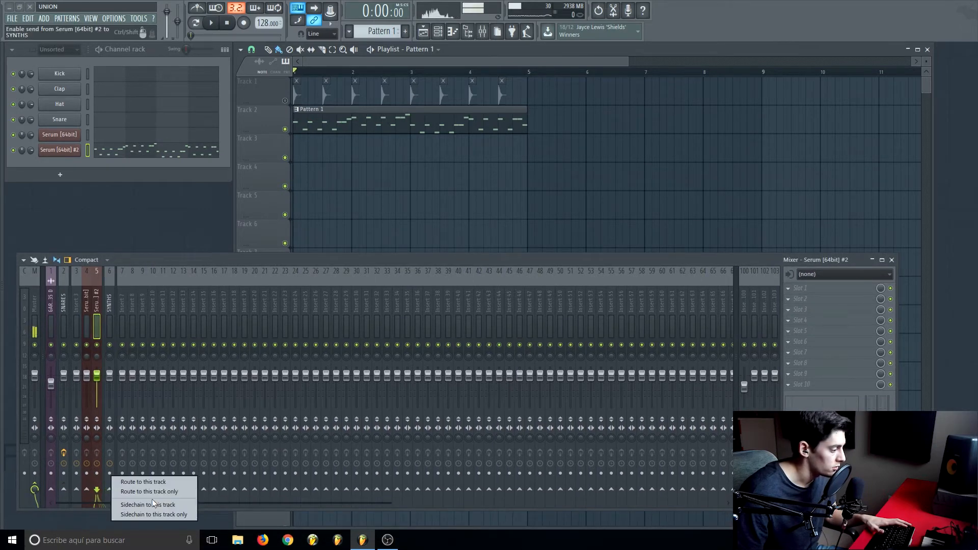
click(152, 499)
click(84, 304)
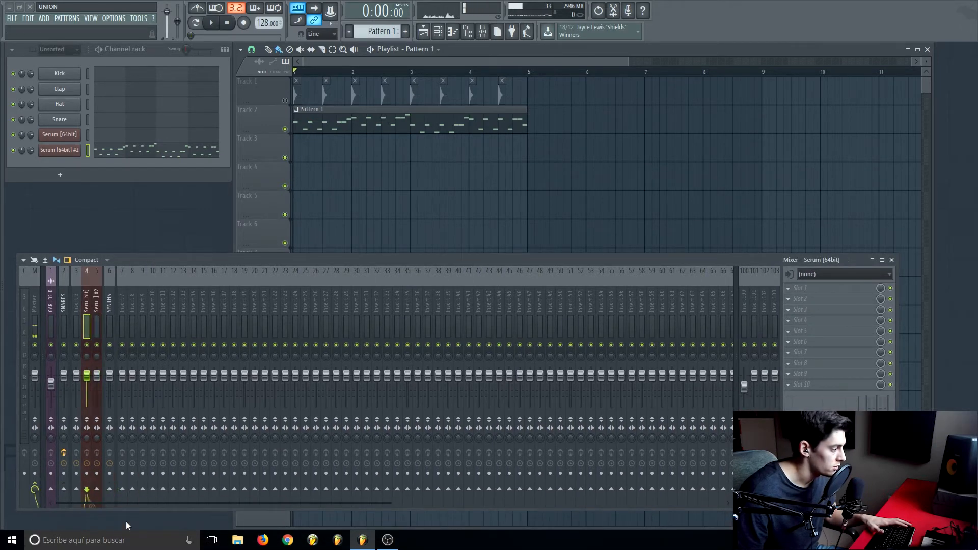
right_click(110, 489)
click(149, 490)
click(99, 303)
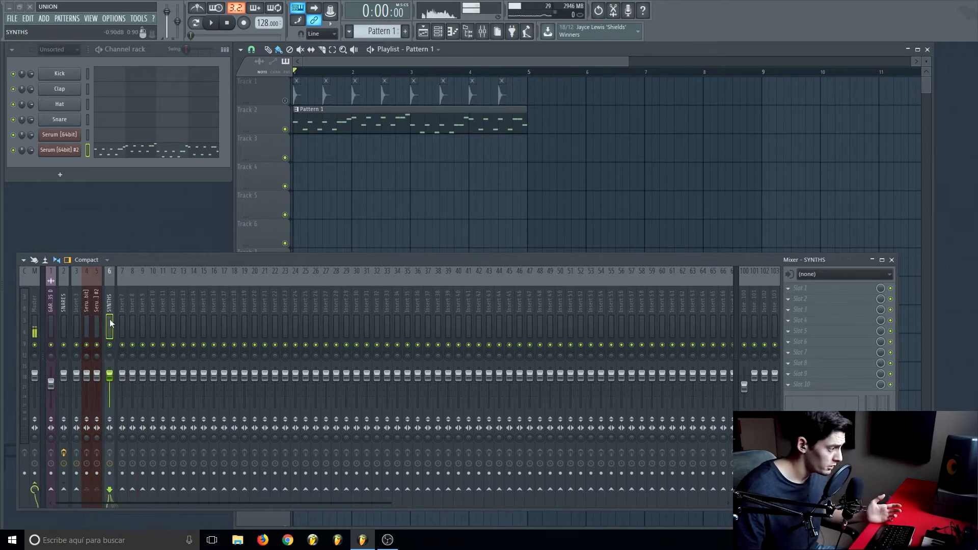
Step: Copy the ValhallaVintageVerb effect from Insert 100 to the first effect slot of Insert 101
click(745, 303)
click(789, 289)
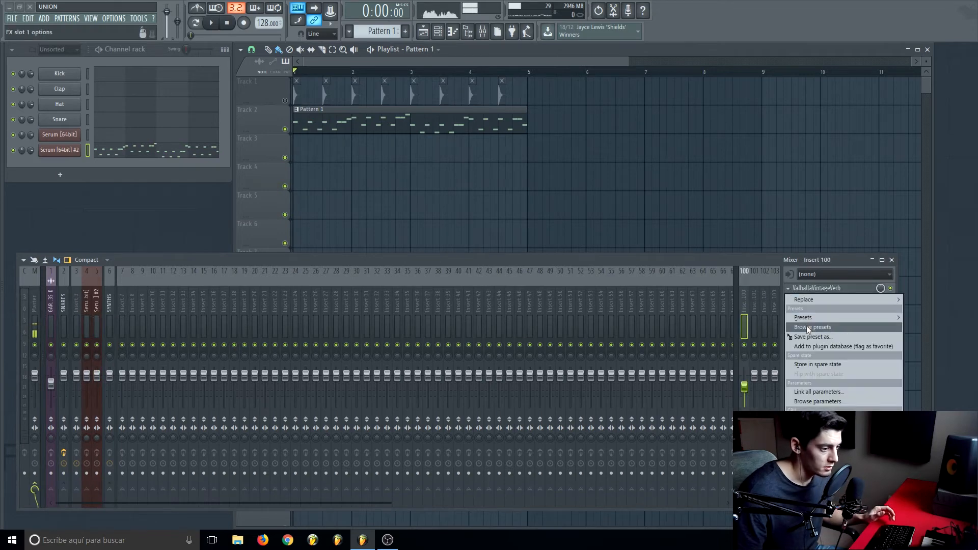
drag(808, 336, 755, 304)
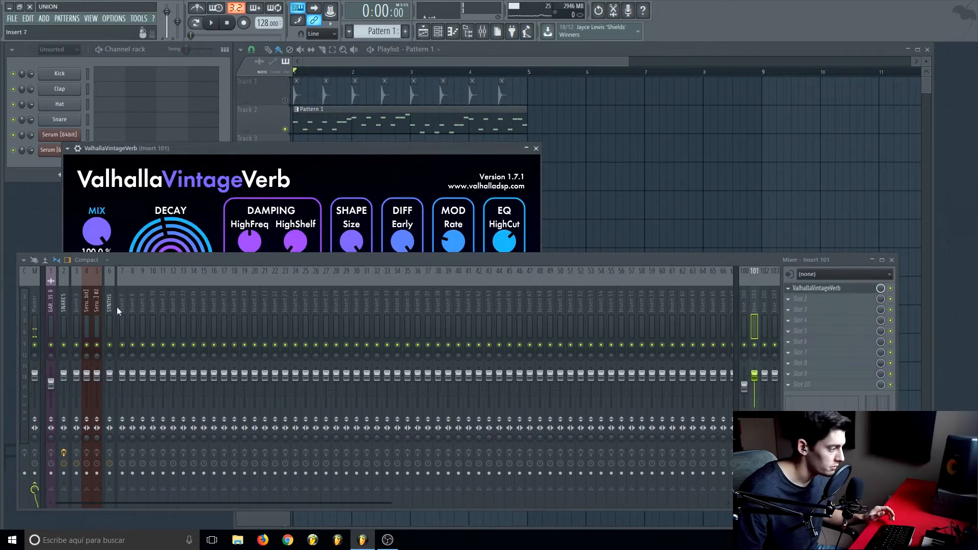
Step: Load Fruity Peak Controller in the first effect slot of the SYNTHS track and move its window clear of the mixer
click(110, 306)
click(822, 288)
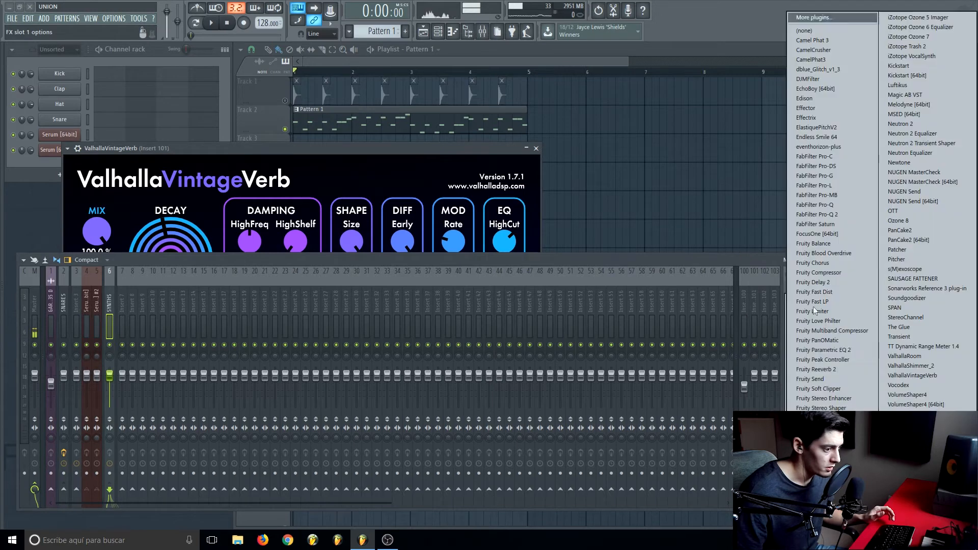
click(835, 358)
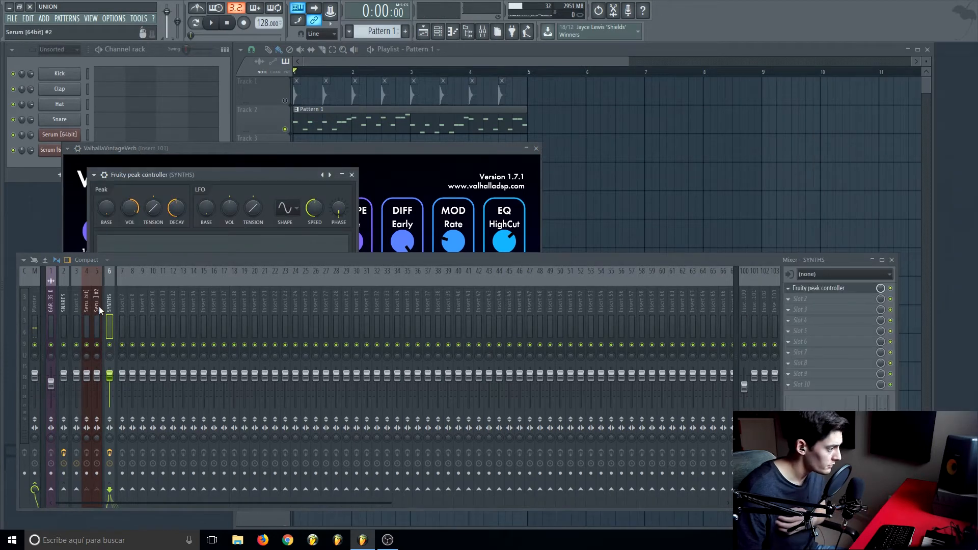
drag(195, 174, 170, 136)
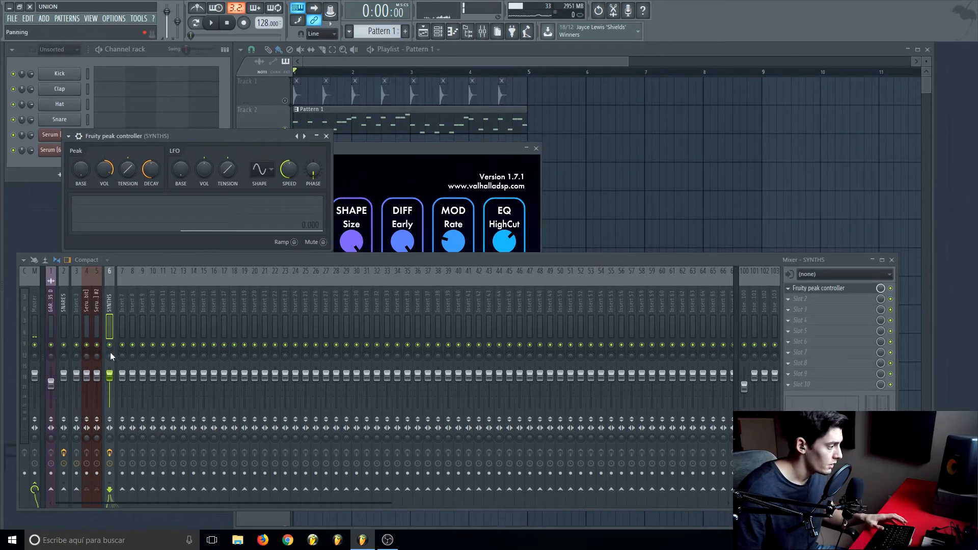
Step: Load Fruity Balance in the second effect slot of Insert 101 and place its window beside the Peak Controller
click(754, 303)
click(811, 300)
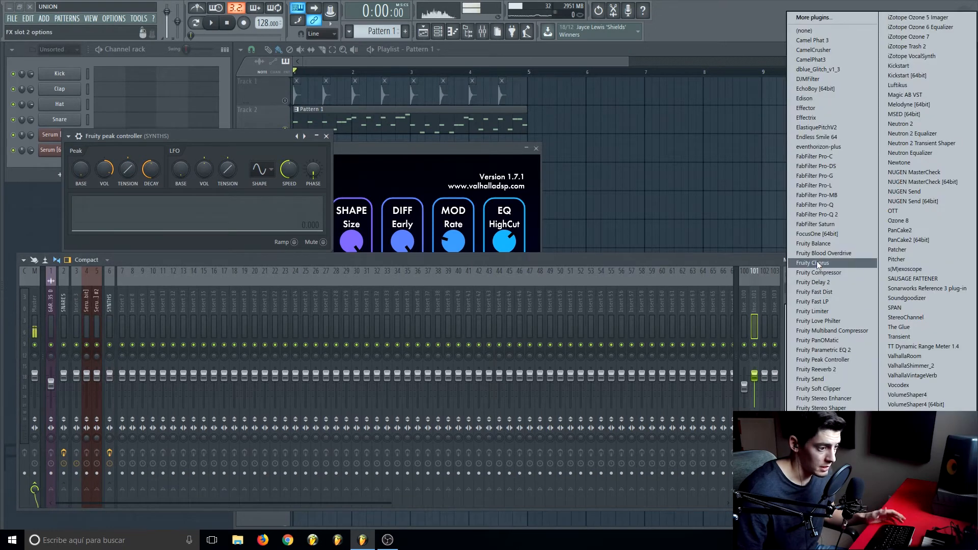
click(817, 245)
drag(190, 161, 448, 137)
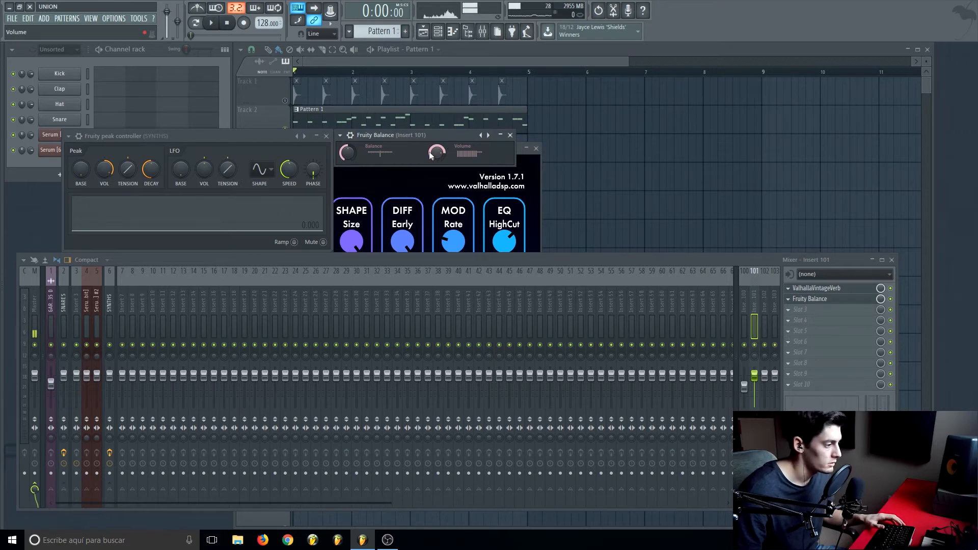
Step: Link Fruity Balance's Volume to the SYNTHS internal controller Peak ctrl - Peak and choose its mapping formula
right_click(435, 156)
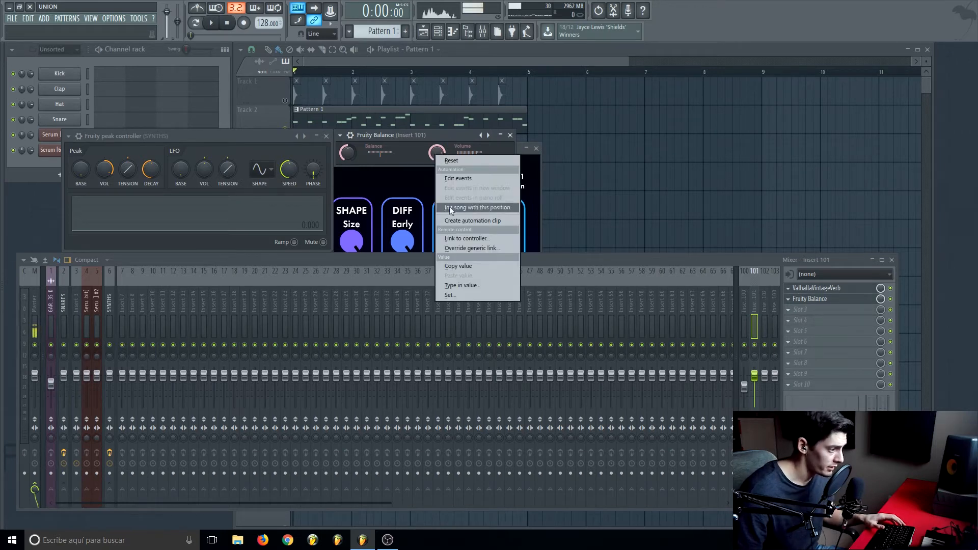
click(455, 239)
click(460, 250)
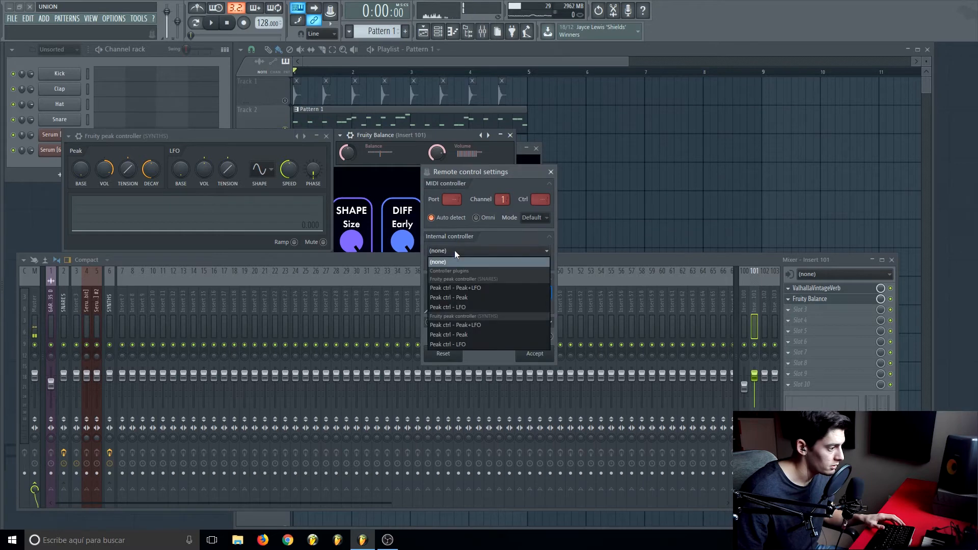
click(452, 335)
click(478, 286)
click(515, 338)
click(529, 355)
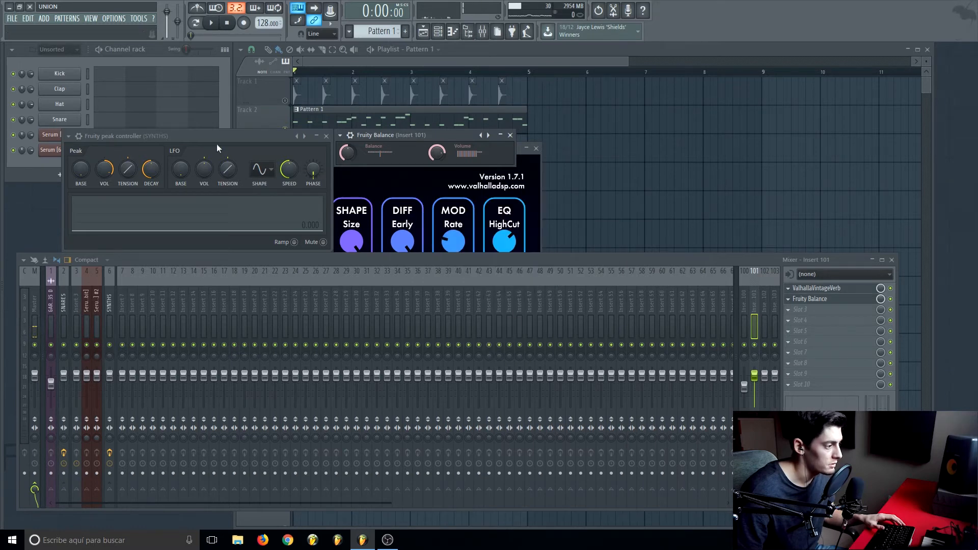
Step: Set the SYNTHS Peak Controller's peak base level to about 20%
drag(81, 170, 81, 168)
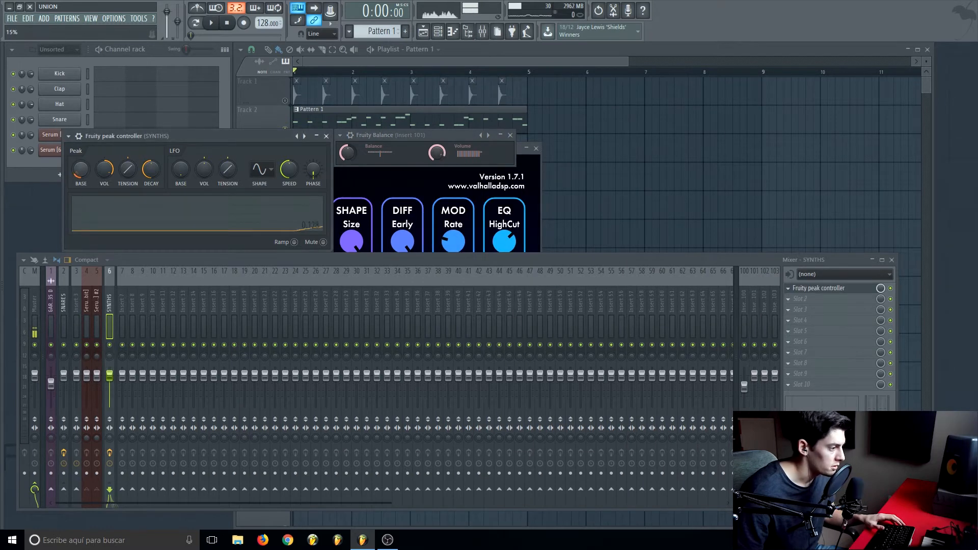
right_click(437, 153)
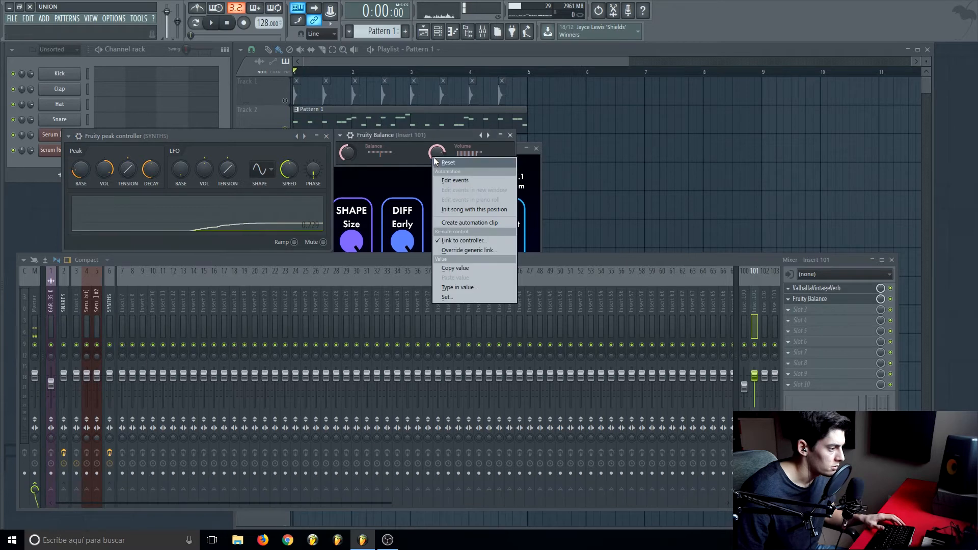
click(396, 166)
click(82, 172)
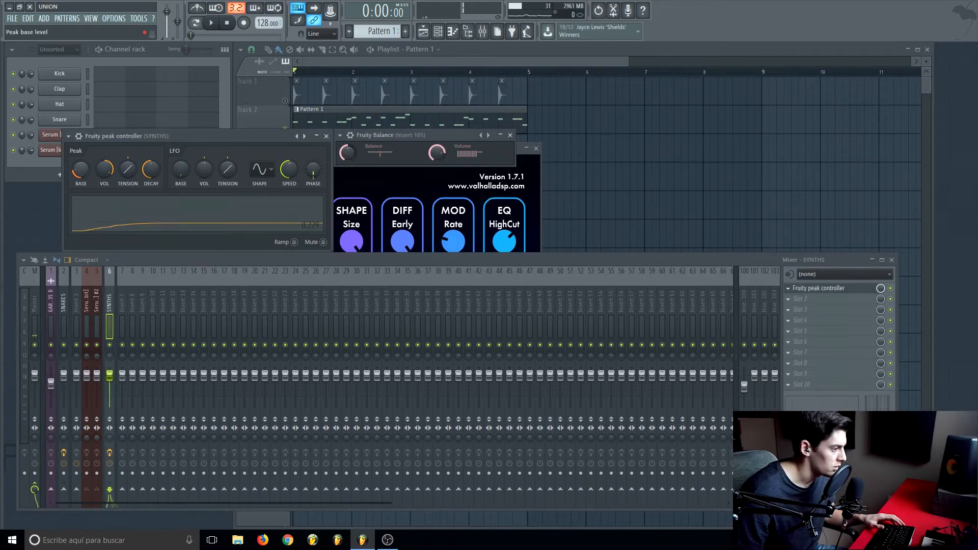
drag(82, 173, 82, 174)
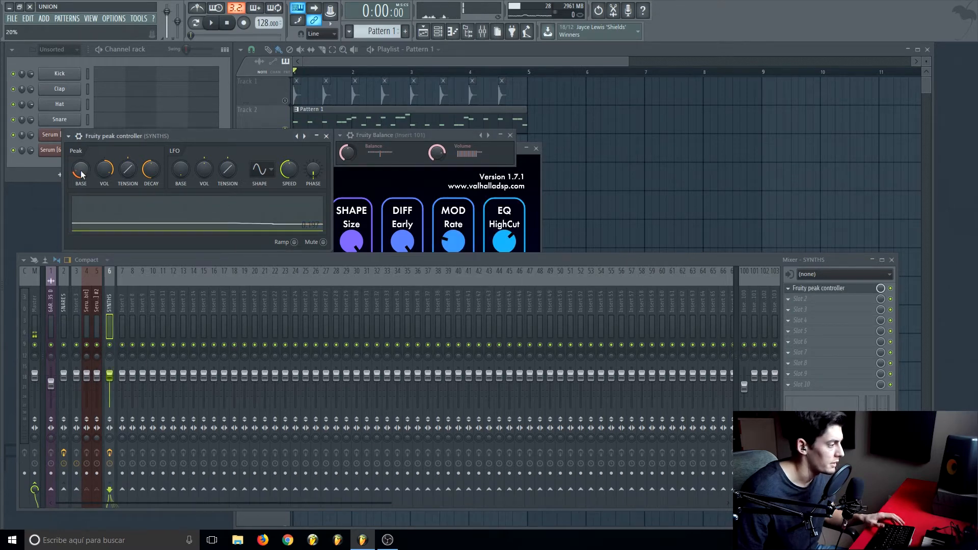
Step: Try a changed peak tension on the SYNTHS Peak Controller and audition the song
drag(127, 168, 127, 198)
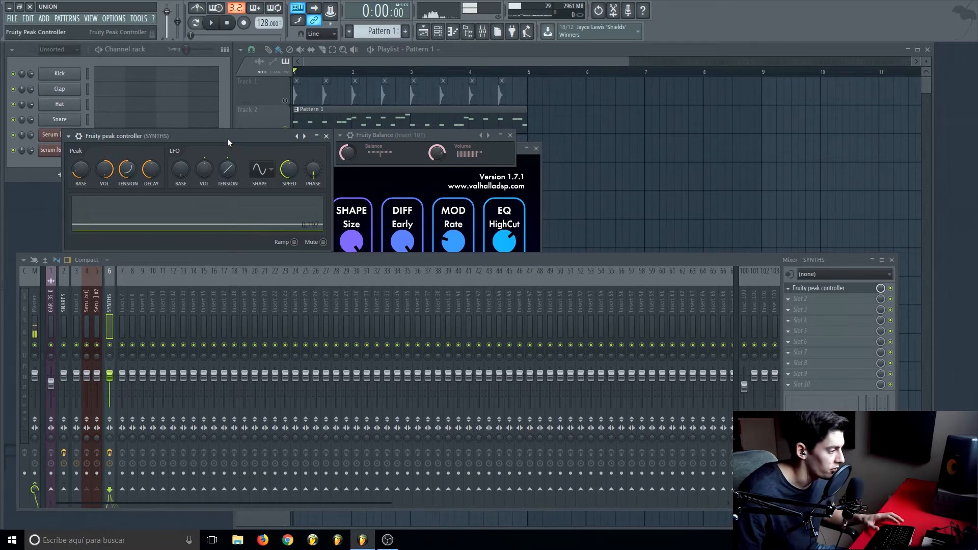
key(space)
key(space)
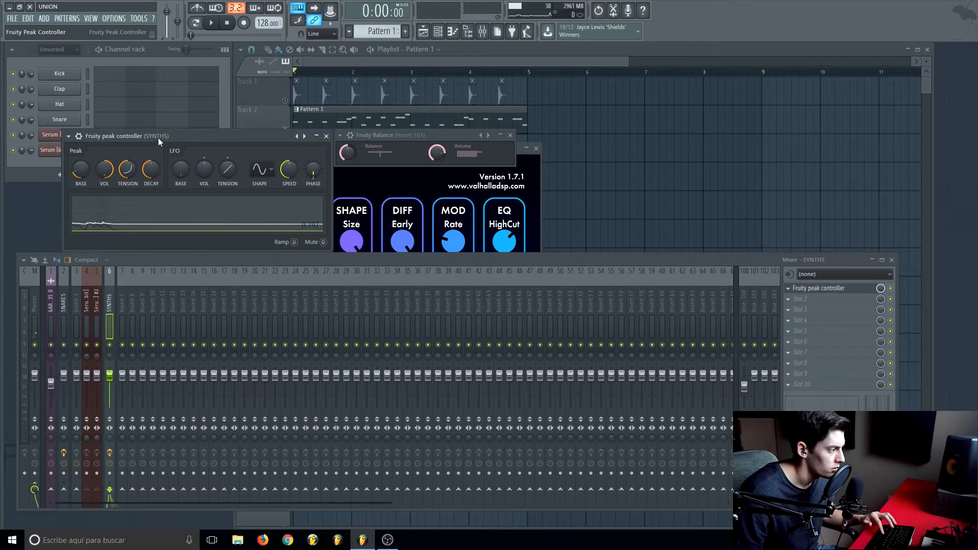
key(space)
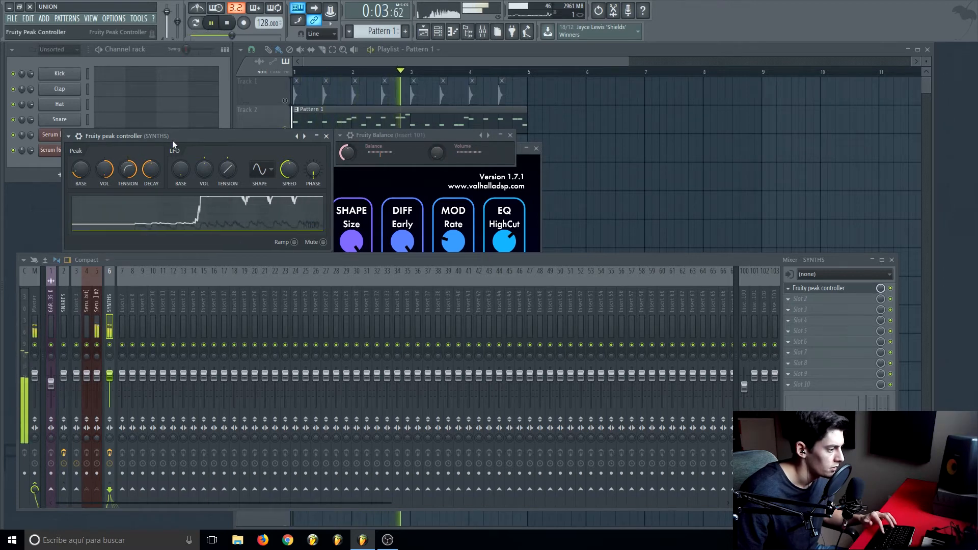
key(space)
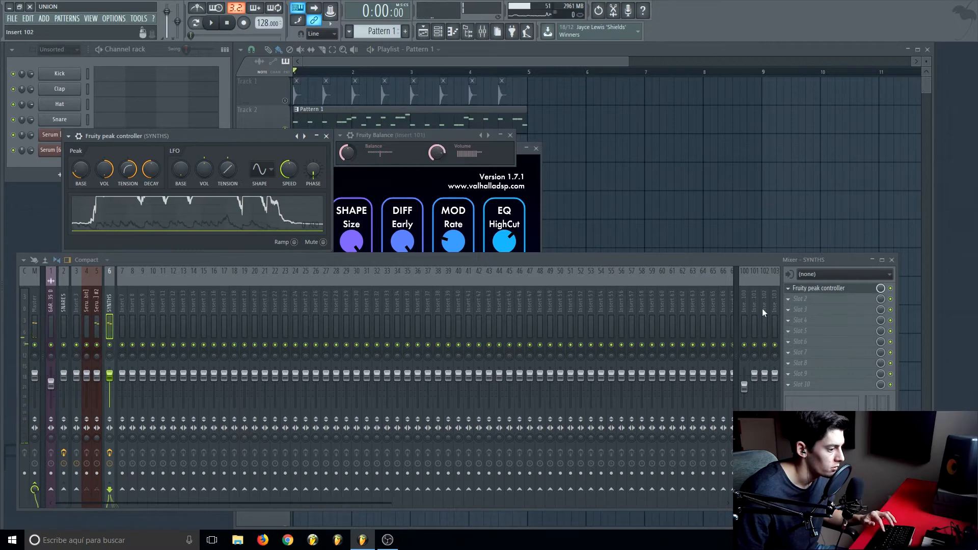
Step: Reset the send level from the Serum [64bit] #2 track to Insert 101
click(95, 347)
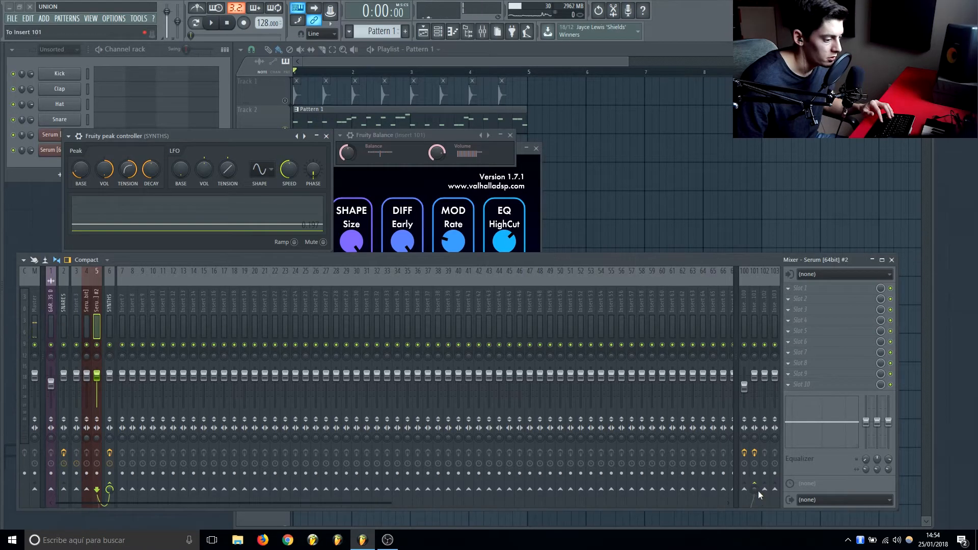
right_click(752, 490)
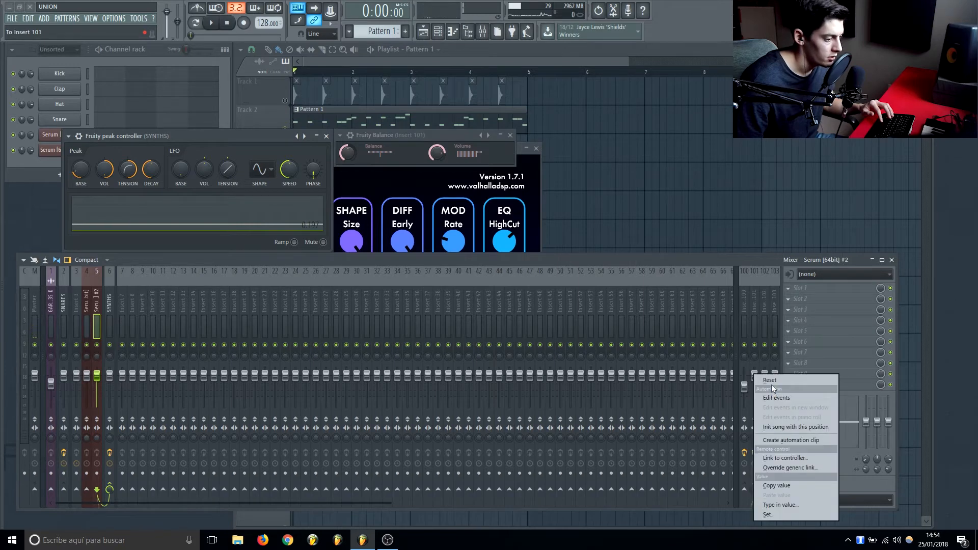
click(770, 381)
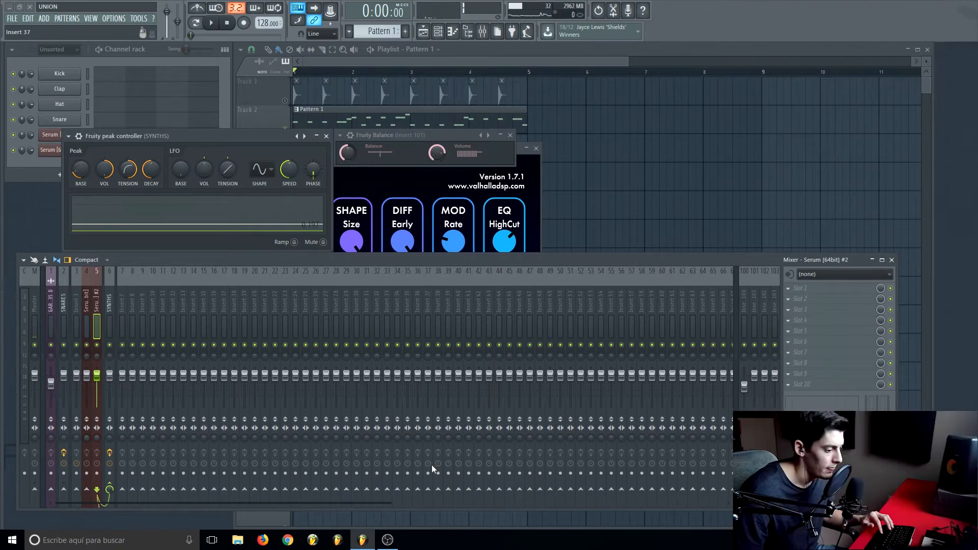
Step: With Fruity Balance bypassed on Insert 101, lower the insert's fader to about 80% (-4.7 dB) during playback
click(446, 140)
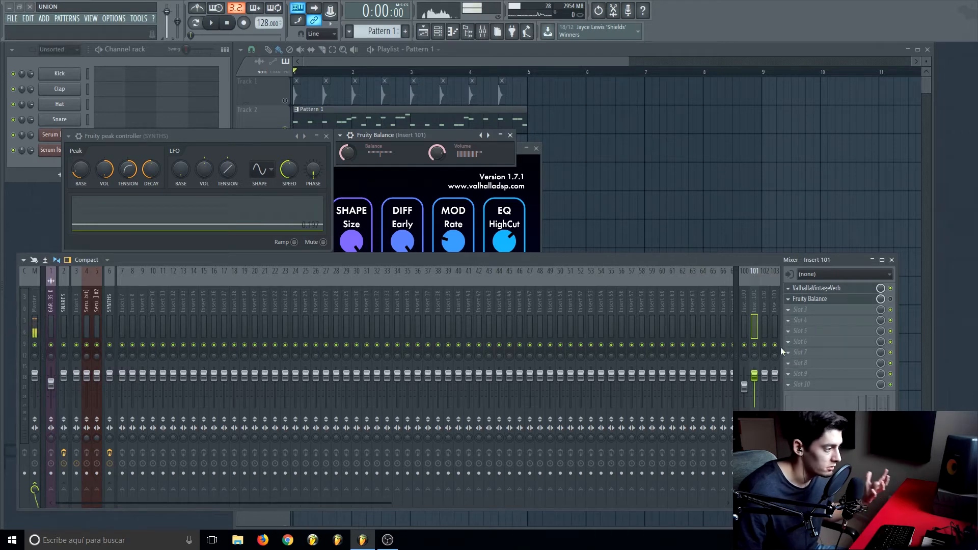
key(space)
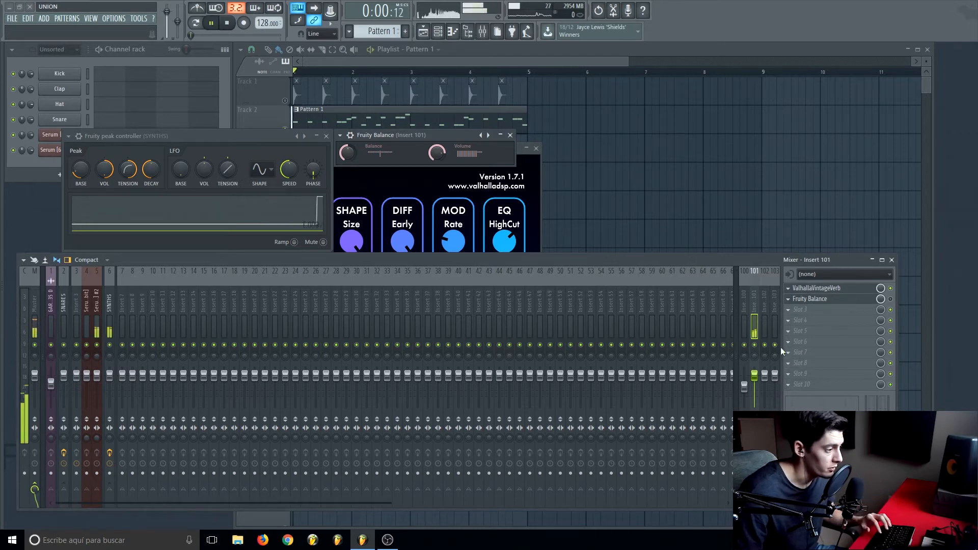
drag(754, 376, 755, 383)
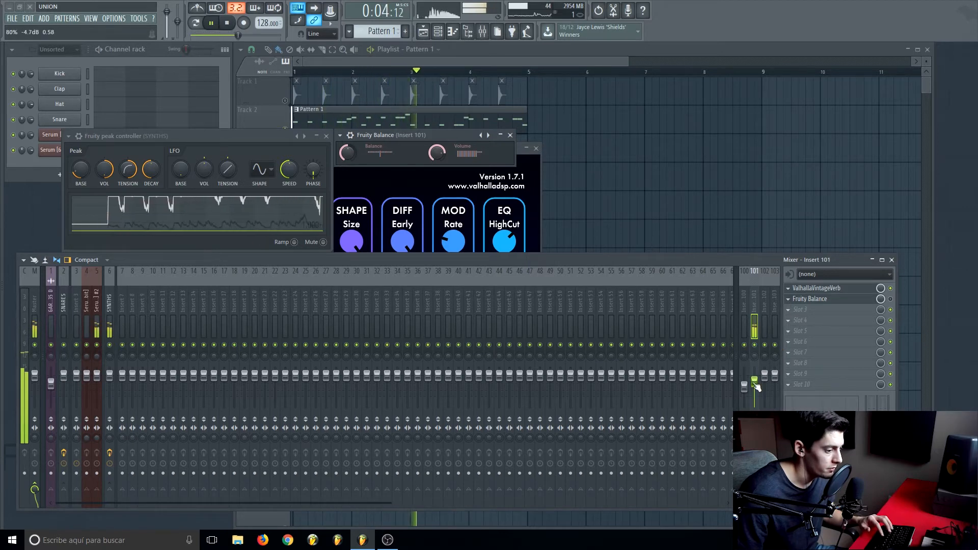
key(space)
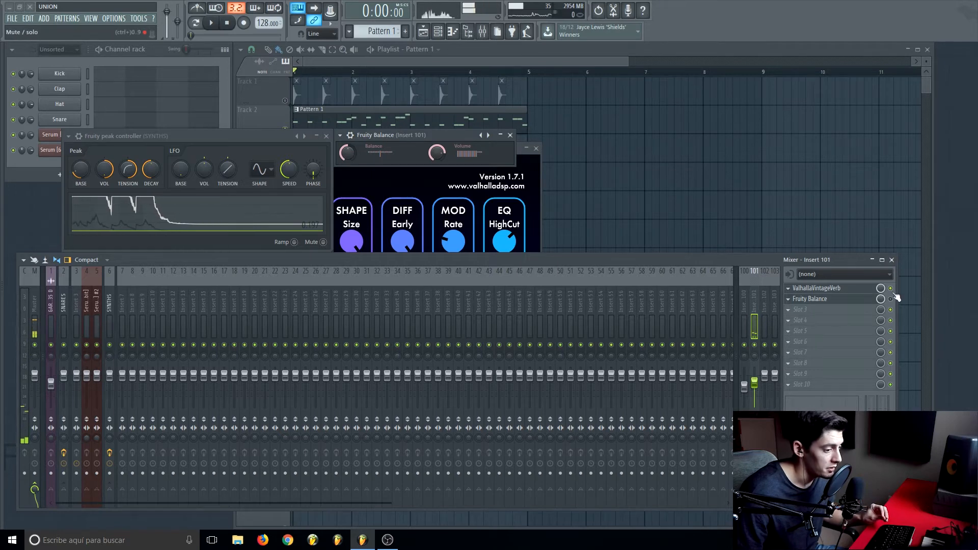
Step: Try another peak tension curve on the SYNTHS Peak Controller and listen to its effect on the reverb
click(150, 169)
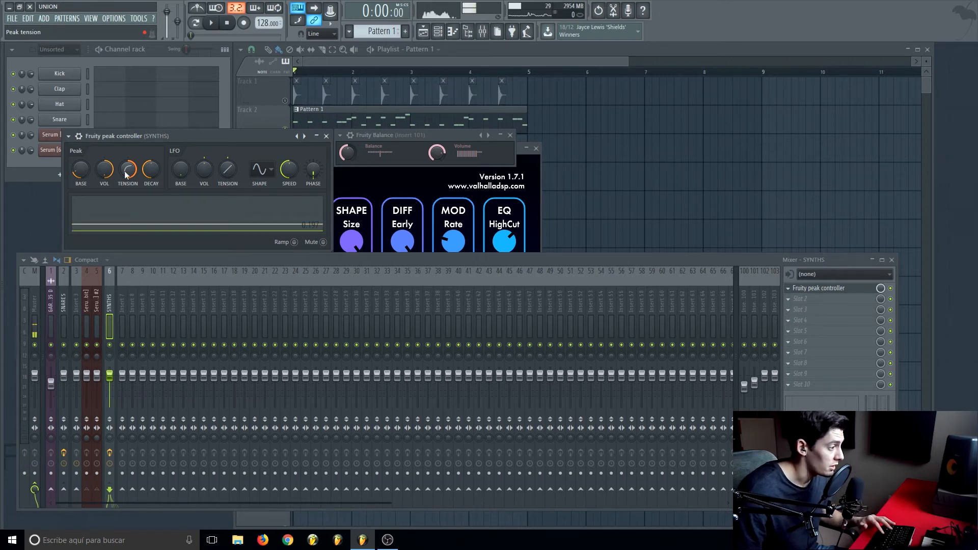
key(space)
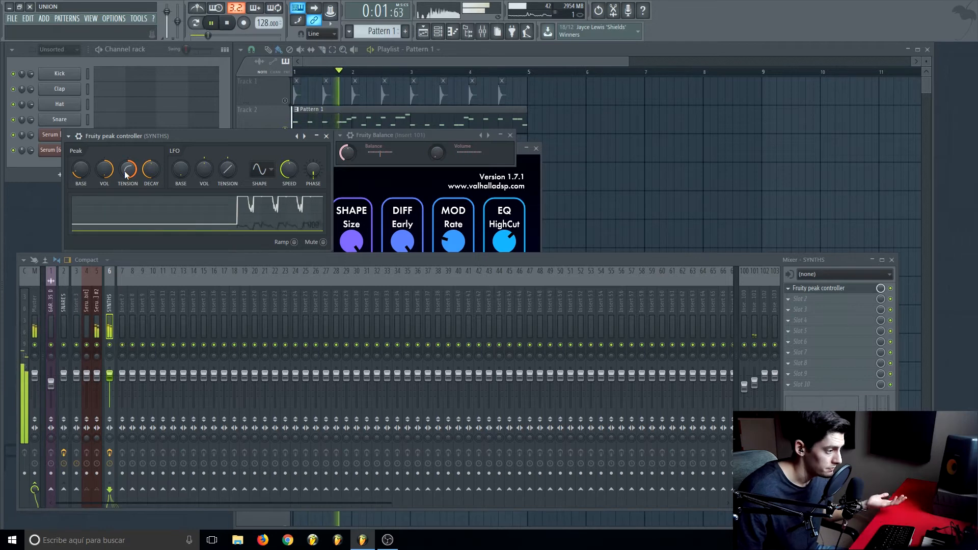
key(space)
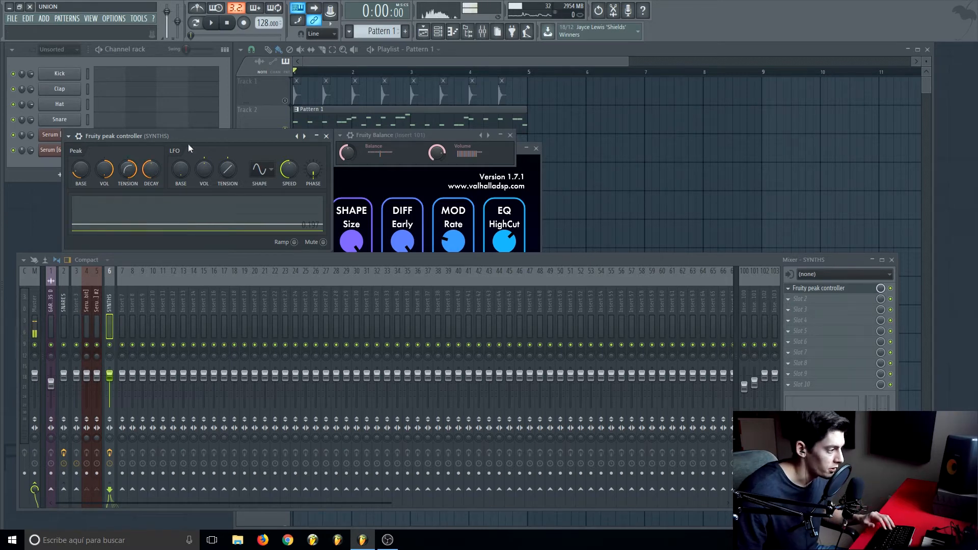
key(space)
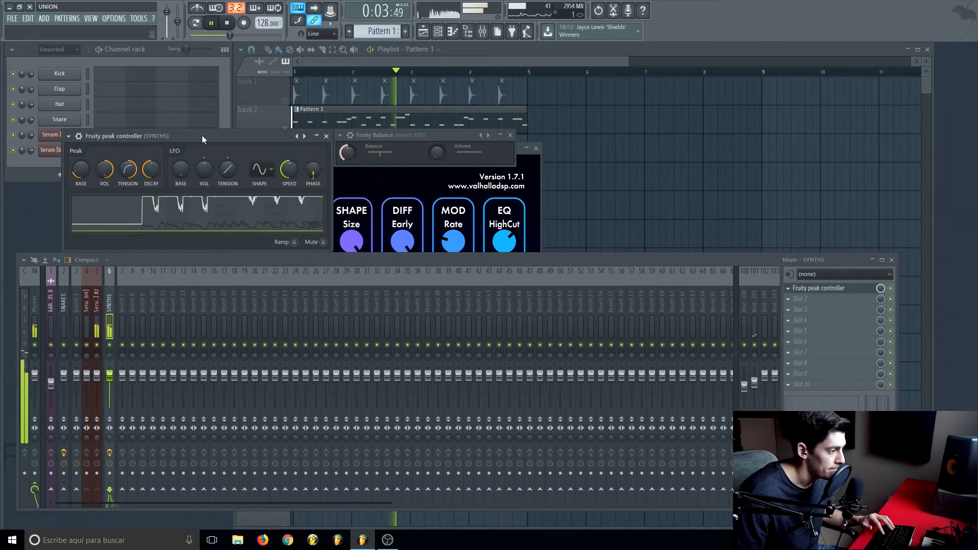
key(space)
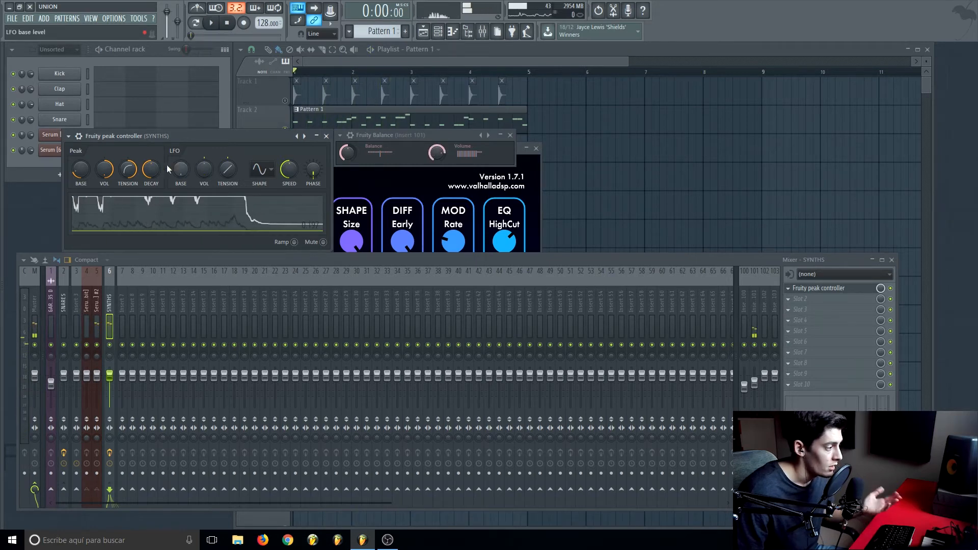
Step: Reset the SYNTHS Peak Controller's peak tension to its default and set the peak volume to about 117% during playback
alt+click(128, 171)
key(space)
drag(100, 172, 100, 175)
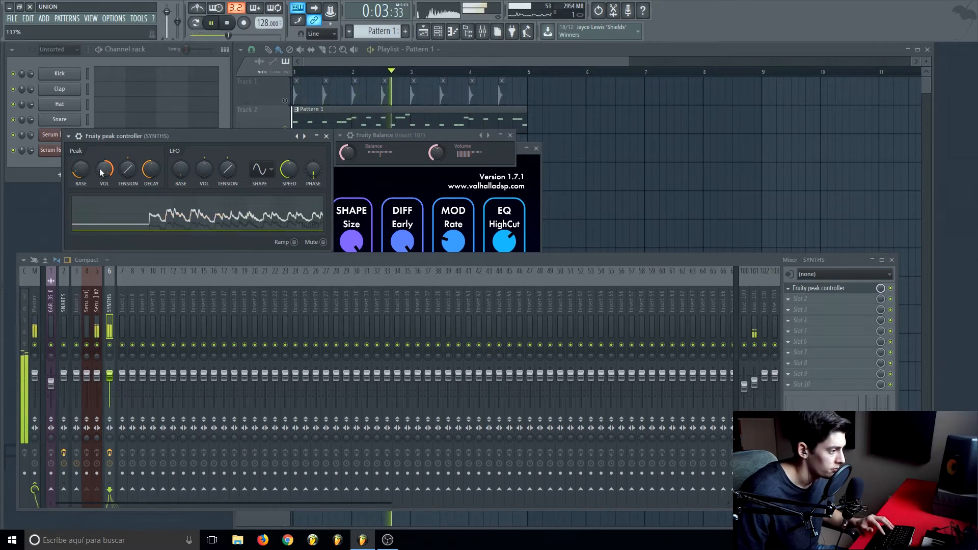
key(space)
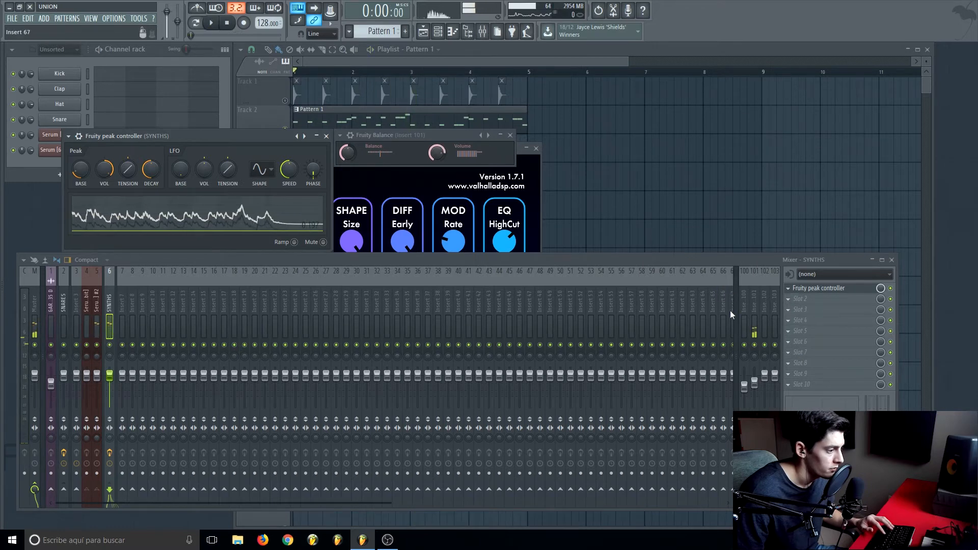
Step: Compare the synth reverb during playback with Insert 101's Fruity Balance bypassed and re-enabled
click(756, 290)
click(891, 298)
key(space)
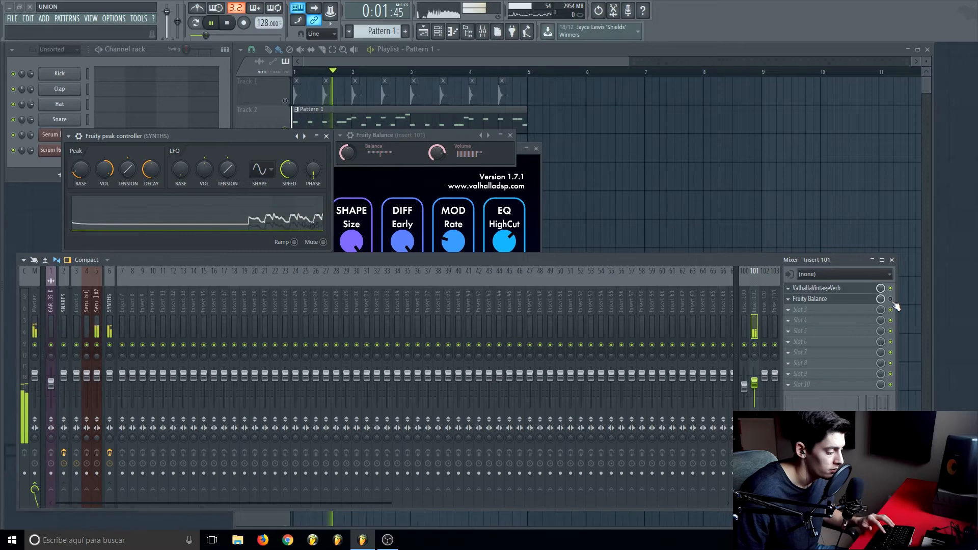
key(space)
key(space)
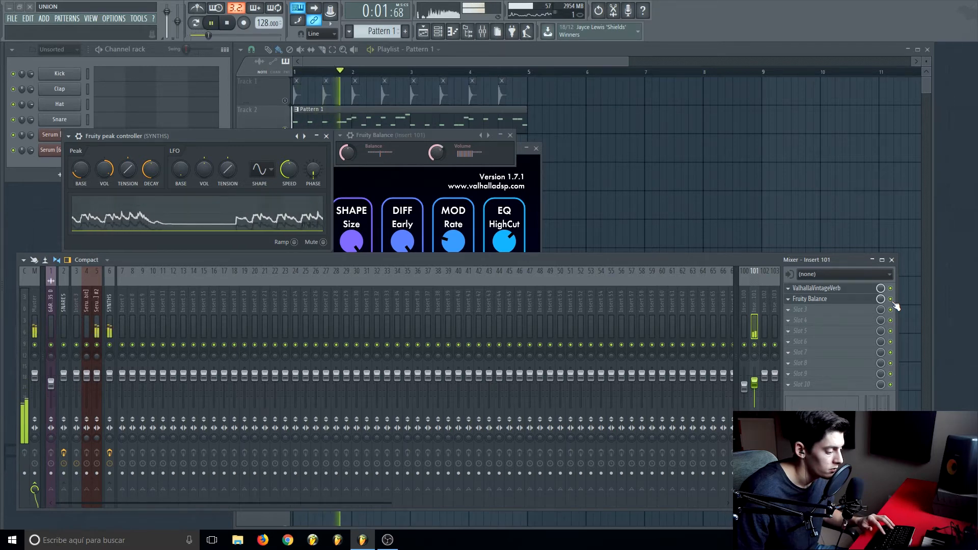
Step: Fine-tune the SYNTHS Peak Controller's peak volume and close the Peak Controller, Fruity Balance and ValhallaVintageVerb windows
mouse_move(105, 169)
mouse_down()
mouse_move(105, 160)
mouse_move(108, 174)
mouse_up()
key(space)
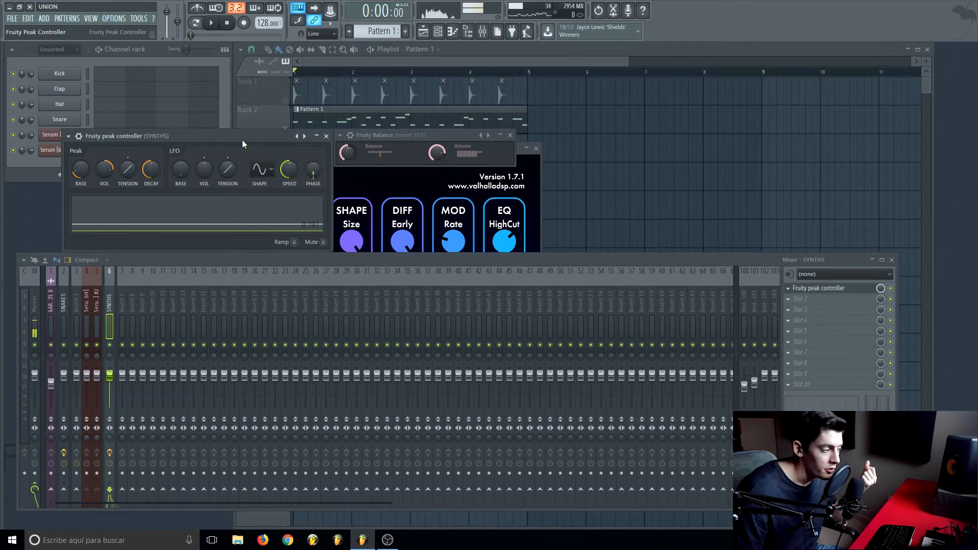
click(326, 136)
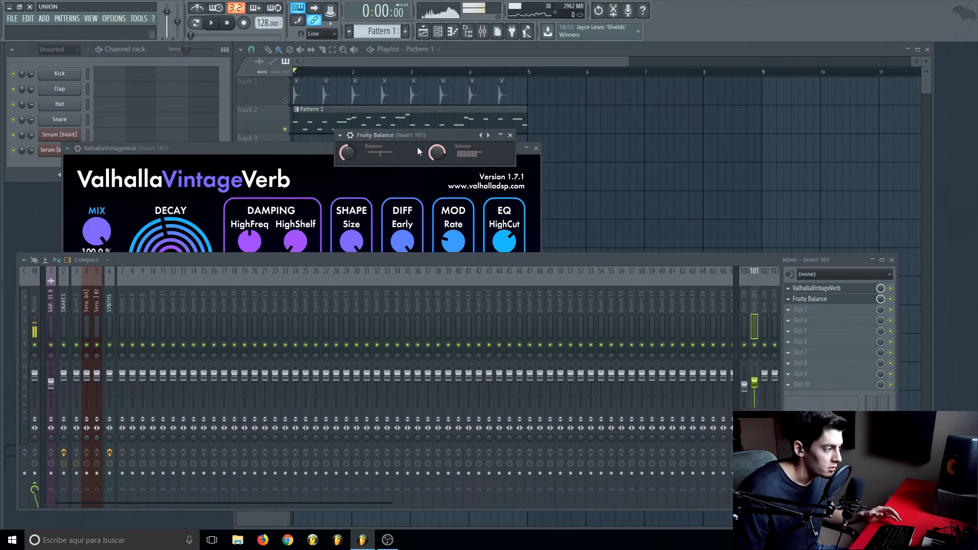
click(510, 135)
click(536, 148)
scroll(303, 79, up, 5)
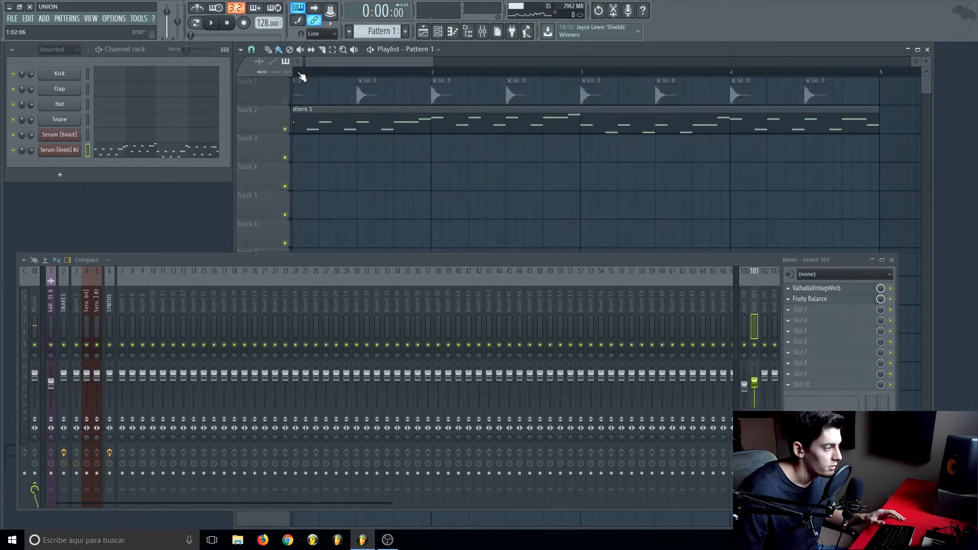
drag(331, 67, 314, 69)
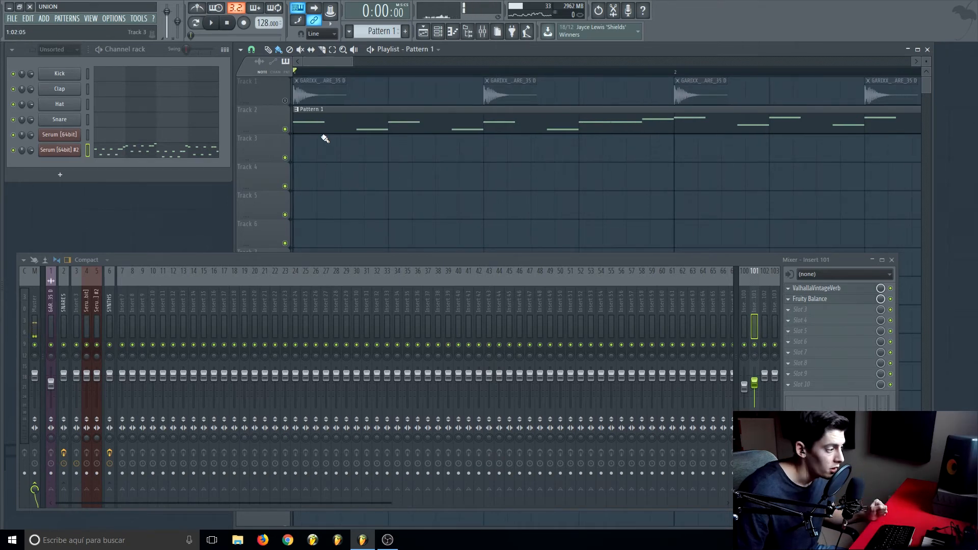
scroll(326, 150, up, 2)
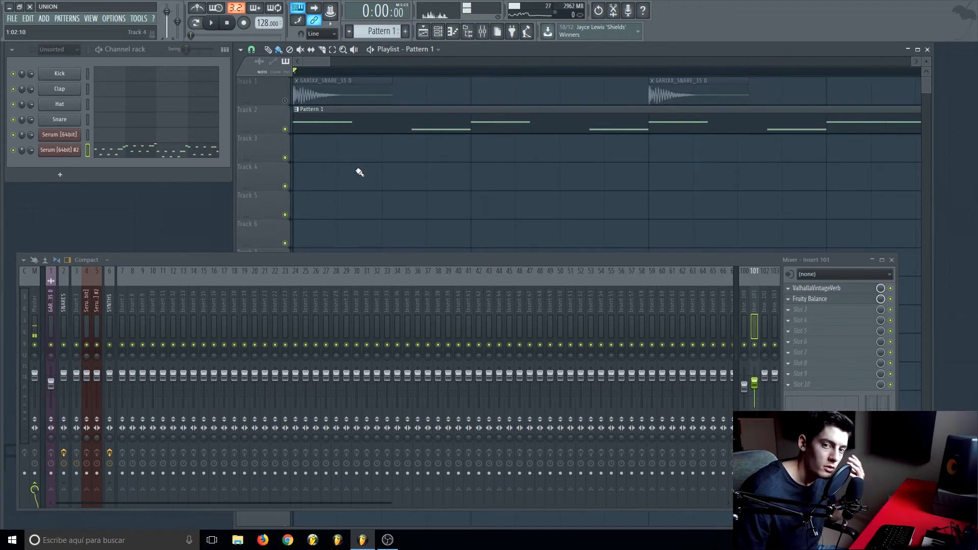
scroll(363, 76, down, 3)
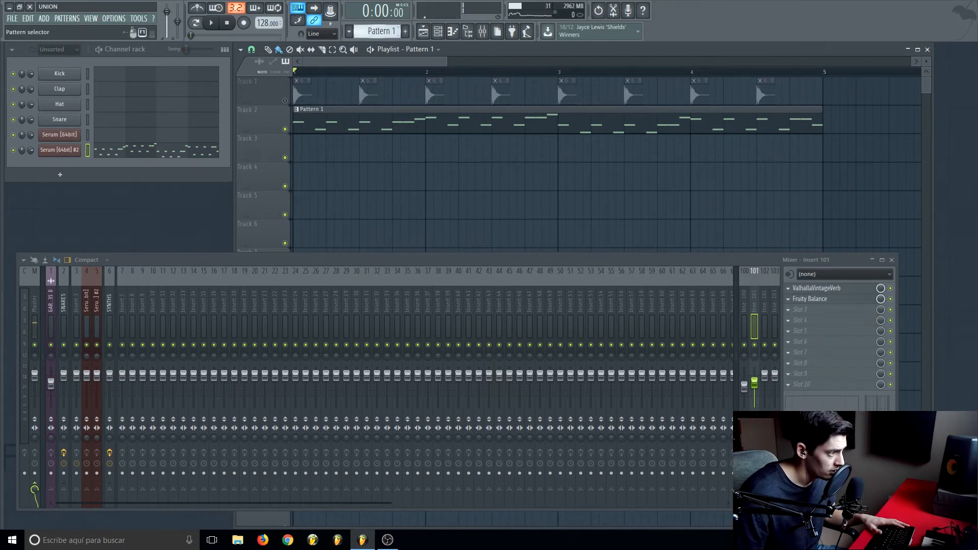
Step: Place Pattern 2 on playlist Track 3 starting at bar 1 and trim its clip to end at bar 3
scroll(387, 31, down, 1)
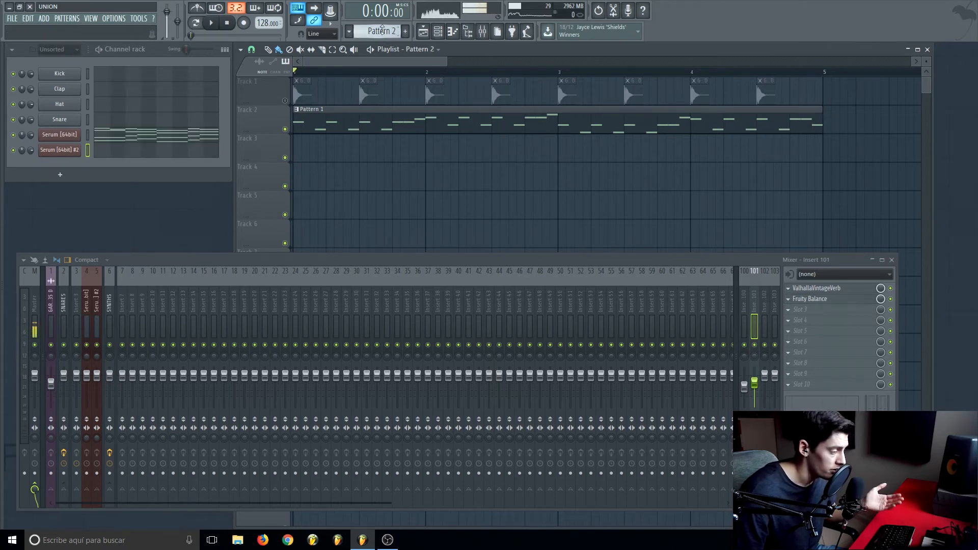
click(330, 162)
drag(379, 148, 357, 148)
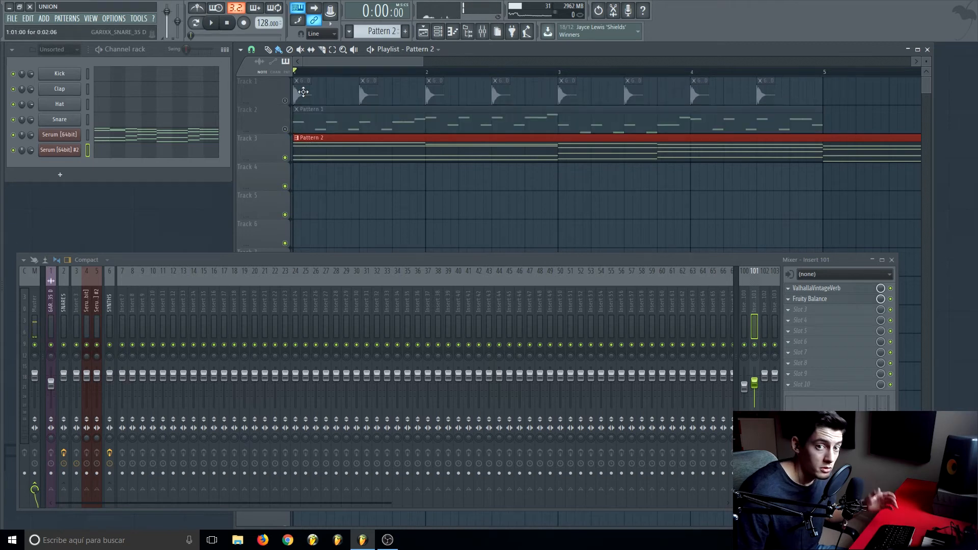
scroll(316, 83, down, 5)
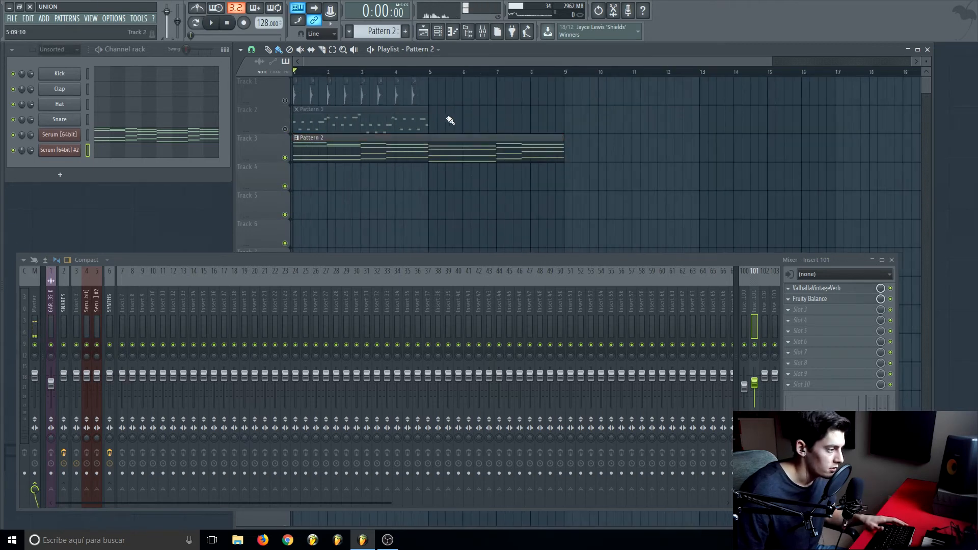
scroll(354, 80, up, 3)
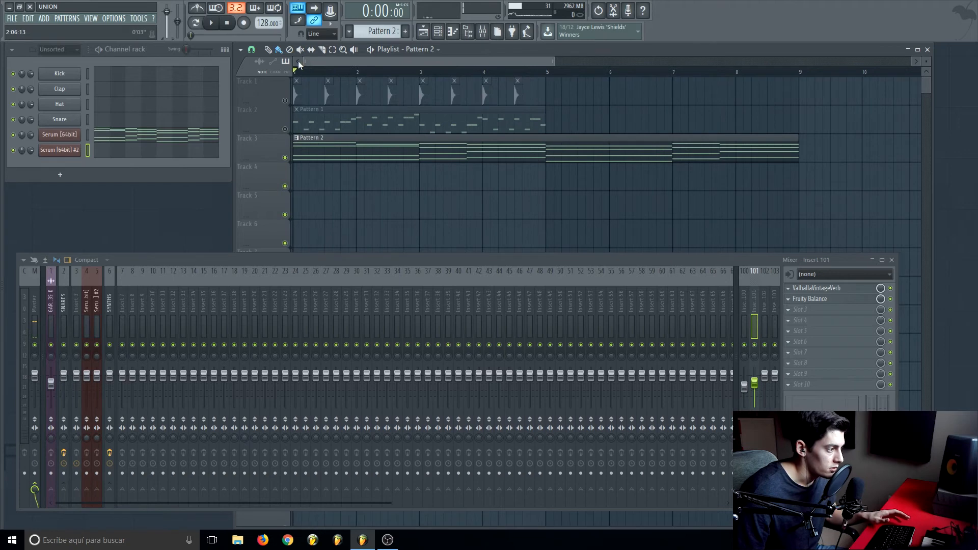
drag(797, 155, 419, 154)
scroll(318, 69, up, 2)
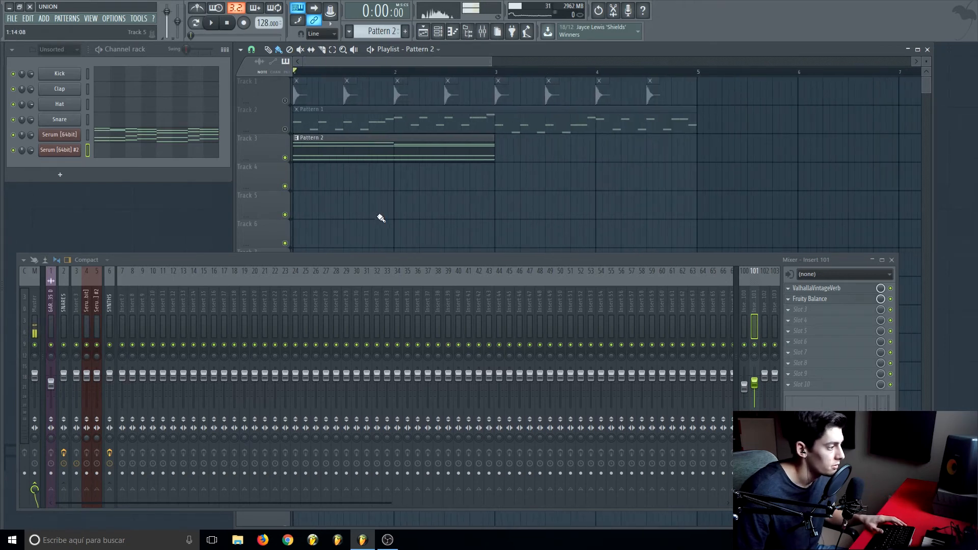
Step: Move the mixer clear of the Serum [64bit] piano roll and chop all of Pattern 2's chords with the Default chopper pattern
click(145, 137)
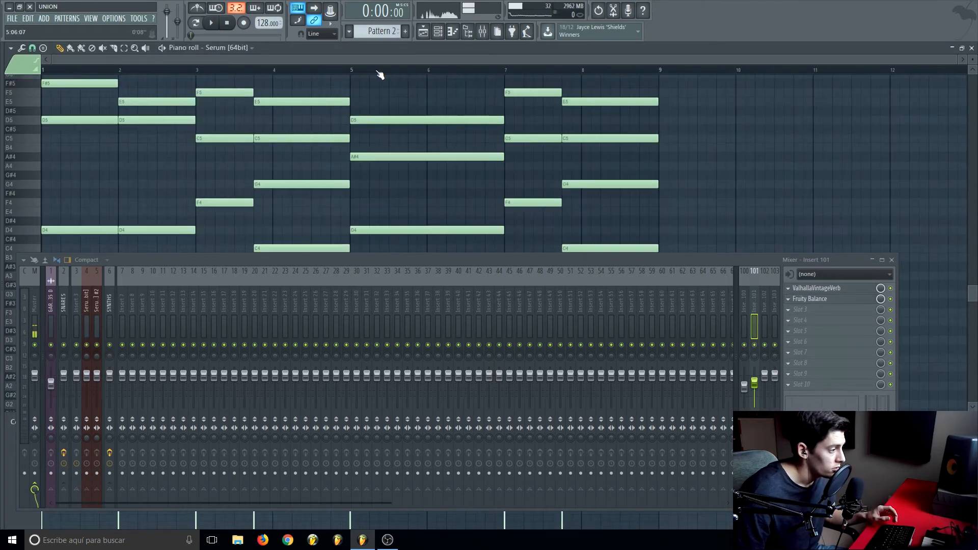
drag(734, 263, 756, 337)
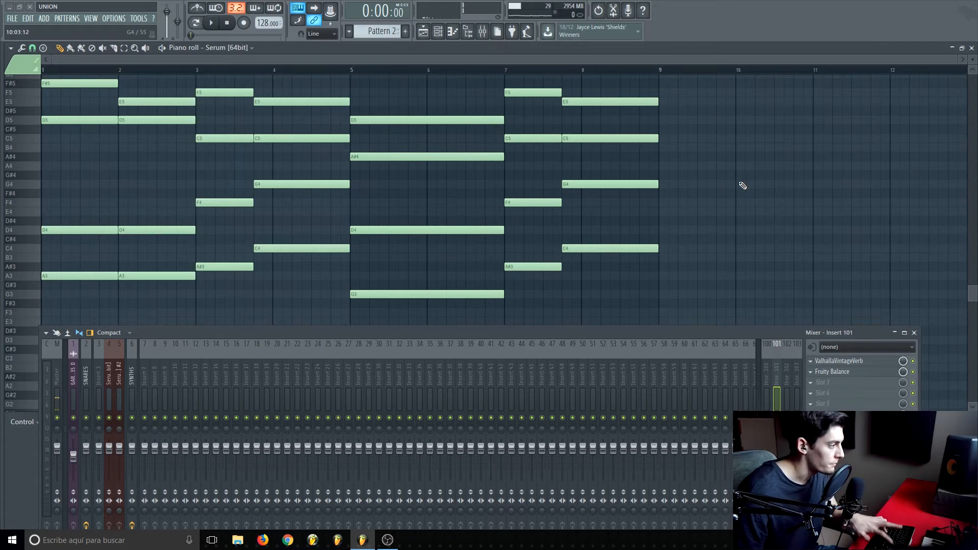
key(ctrl+u)
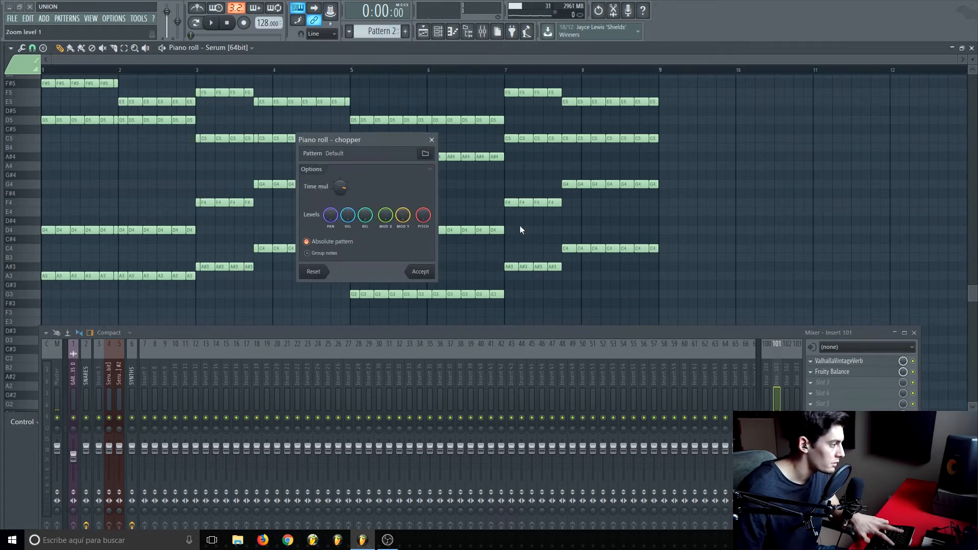
click(419, 271)
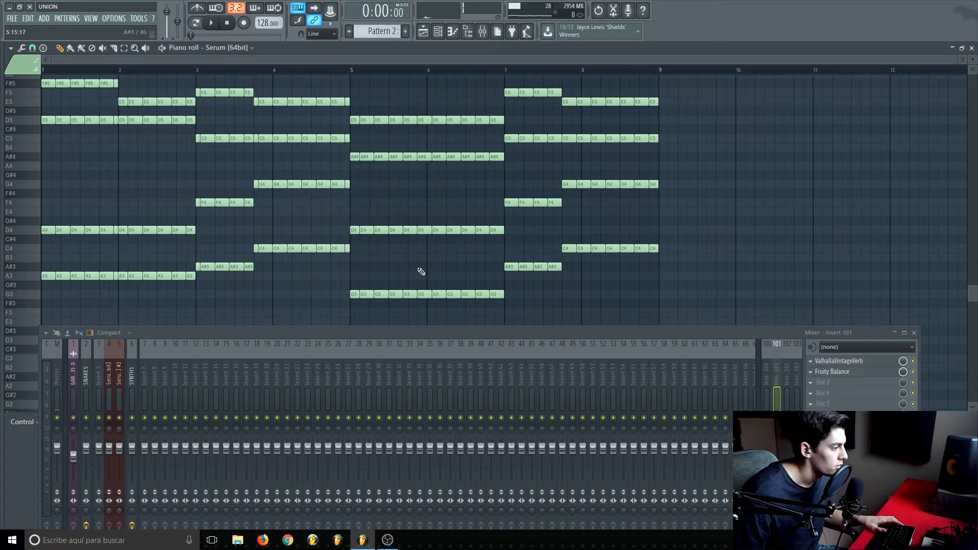
Step: Remove the unwanted chord slices around Pattern 2's bar 2 chord change and adjust the neighbouring slices' timing
scroll(94, 63, up, 2)
drag(95, 63, 67, 63)
right_click(204, 83)
right_click(204, 120)
right_click(197, 230)
right_click(204, 230)
right_click(205, 276)
click(173, 233)
drag(178, 309, 185, 46)
mouse_move(197, 138)
mouse_down()
mouse_move(186, 139)
mouse_move(209, 138)
mouse_up()
click(244, 115)
scroll(286, 107, down, 1)
scroll(316, 74, down, 2)
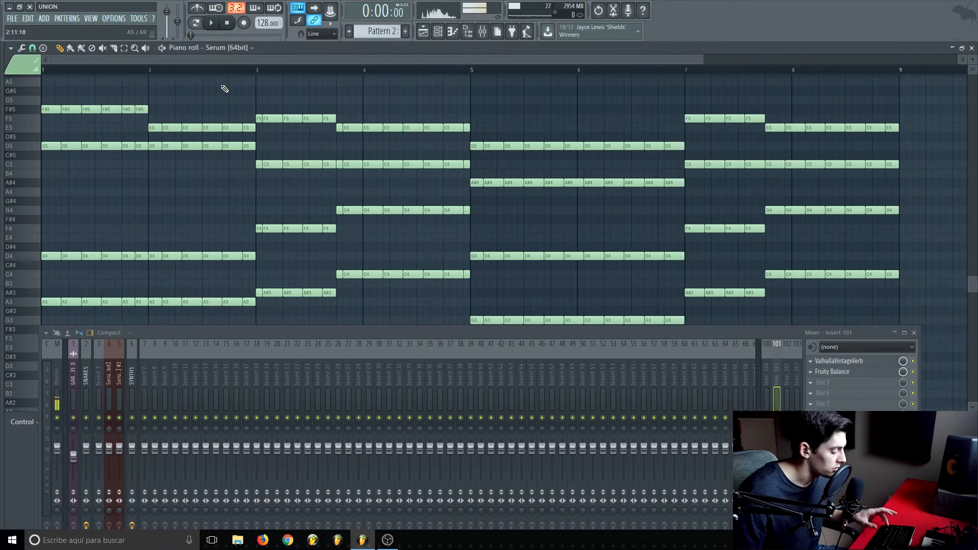
Step: Shorten all of Pattern 2's chord notes slightly to leave a small gap between chops, audition them and deselect
key(ctrl+a)
scroll(257, 75, up, 6)
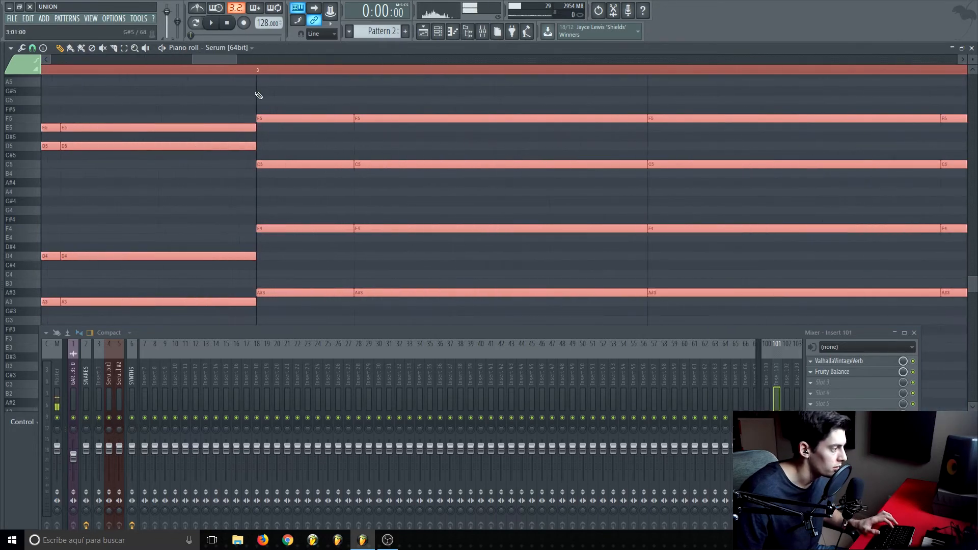
key(space)
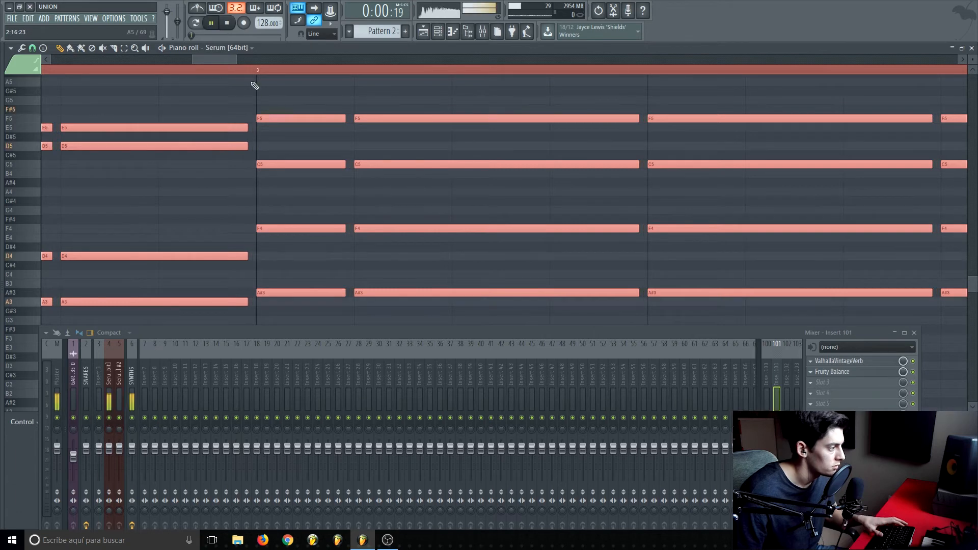
scroll(257, 72, down, 1)
scroll(257, 73, down, 5)
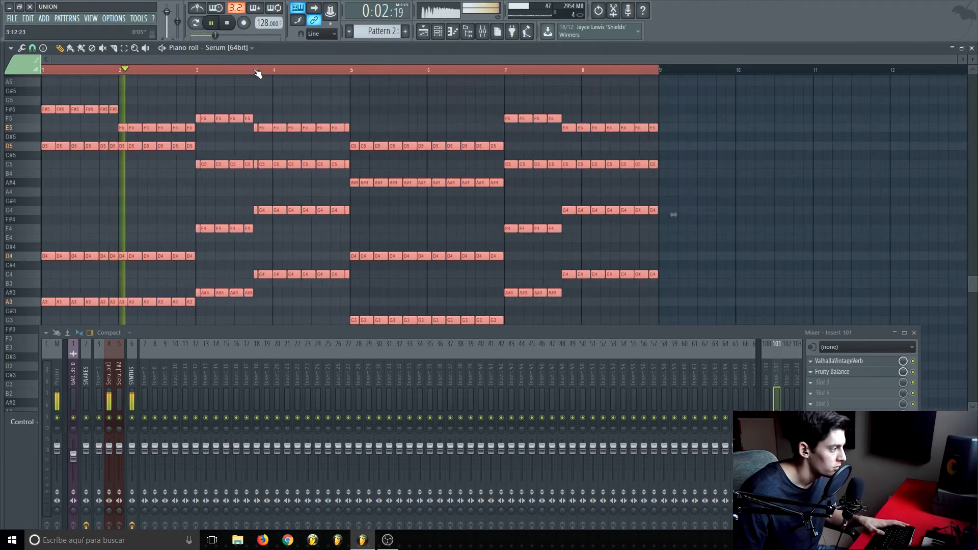
key(ctrl+d)
key(space)
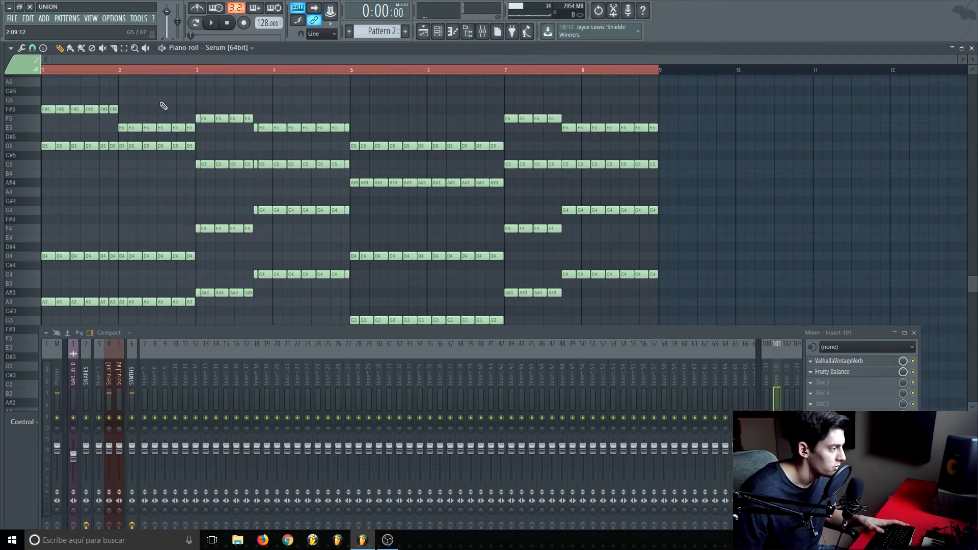
Step: Close the piano roll and bypass Fruity Balance on Insert 101, leaving the Serum [64bit] mixer track selected
click(971, 49)
click(109, 377)
drag(165, 335, 152, 268)
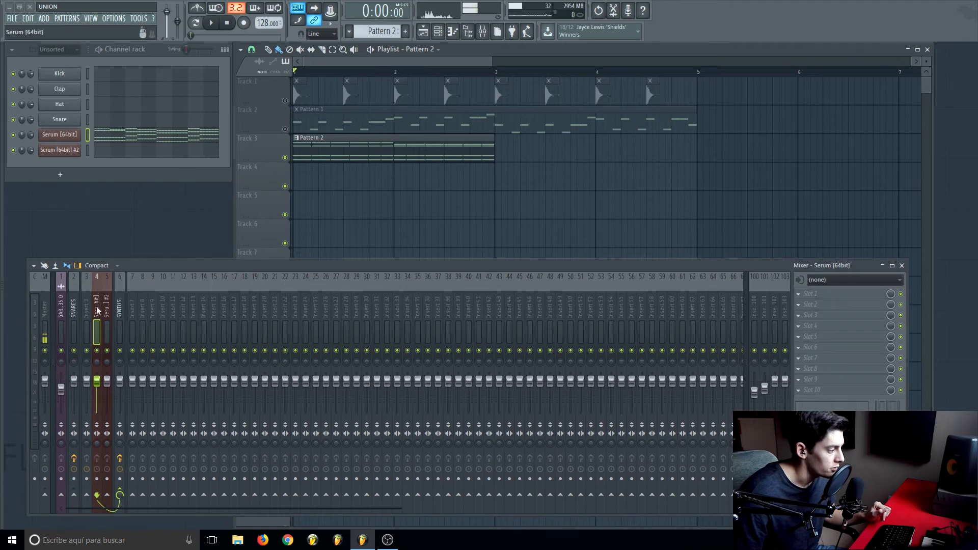
right_click(766, 377)
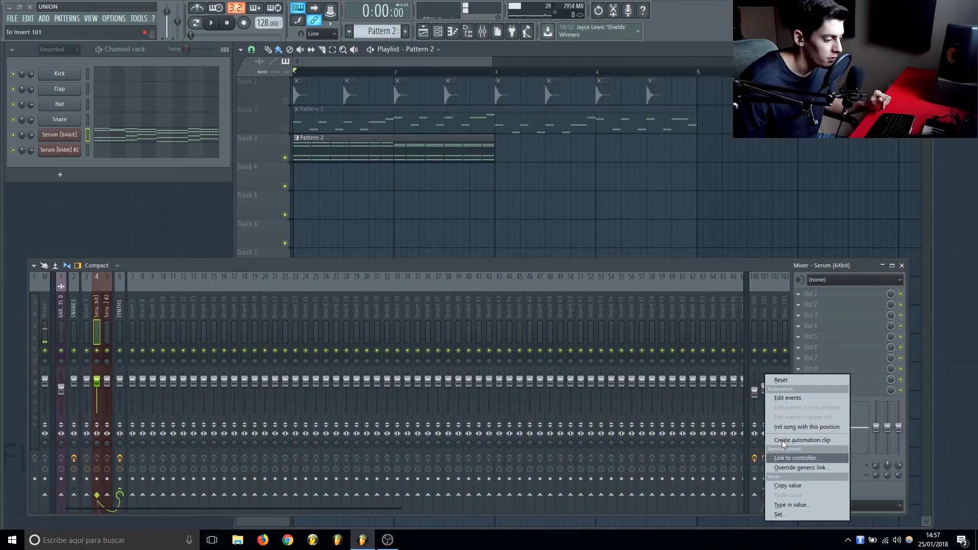
click(781, 381)
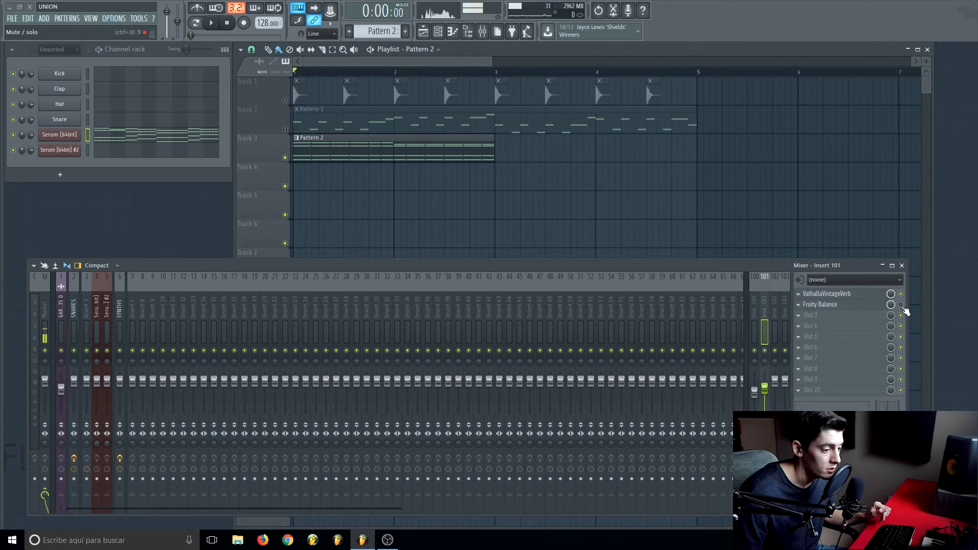
click(97, 307)
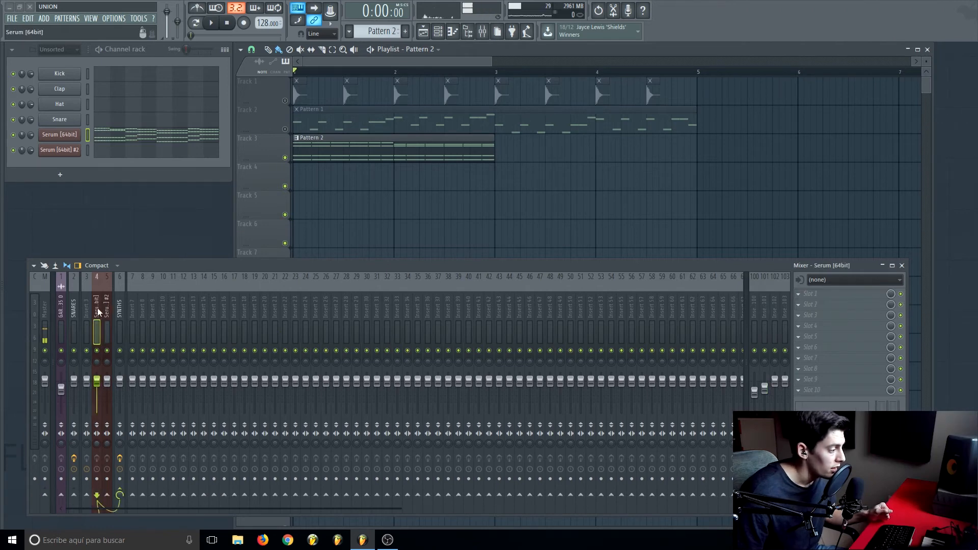
Step: Lower the mixer to expose more playlist tracks and place the playhead at bar 2
scroll(301, 69, up, 3)
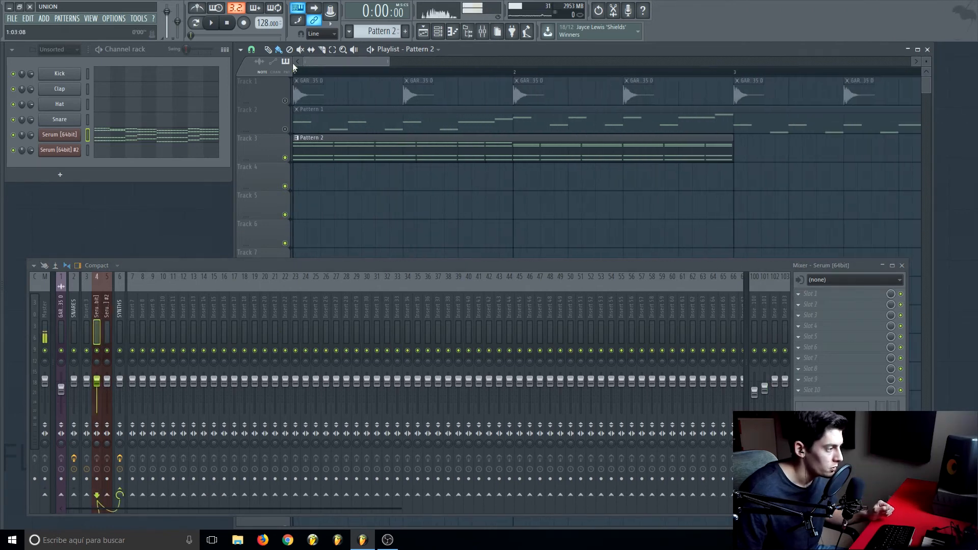
drag(449, 267, 449, 309)
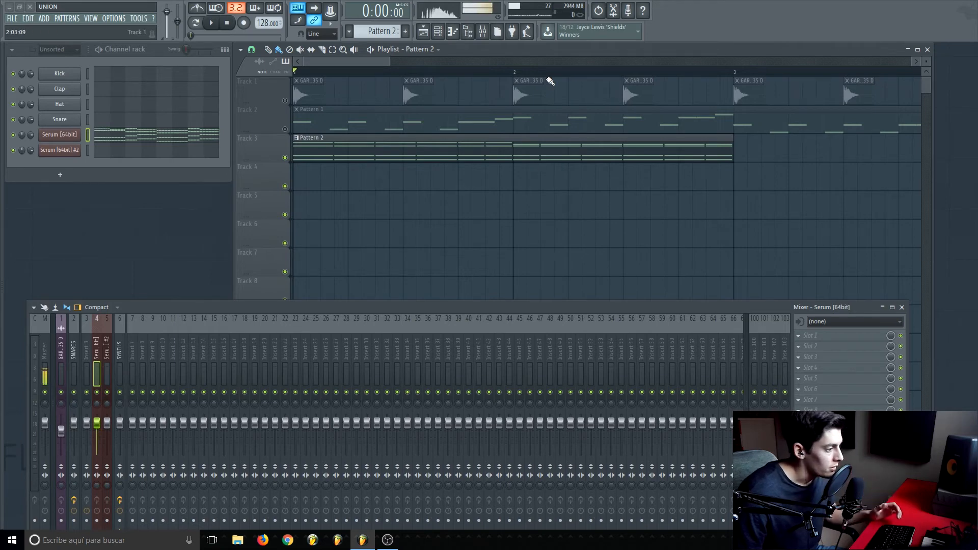
scroll(541, 80, up, 3)
click(480, 73)
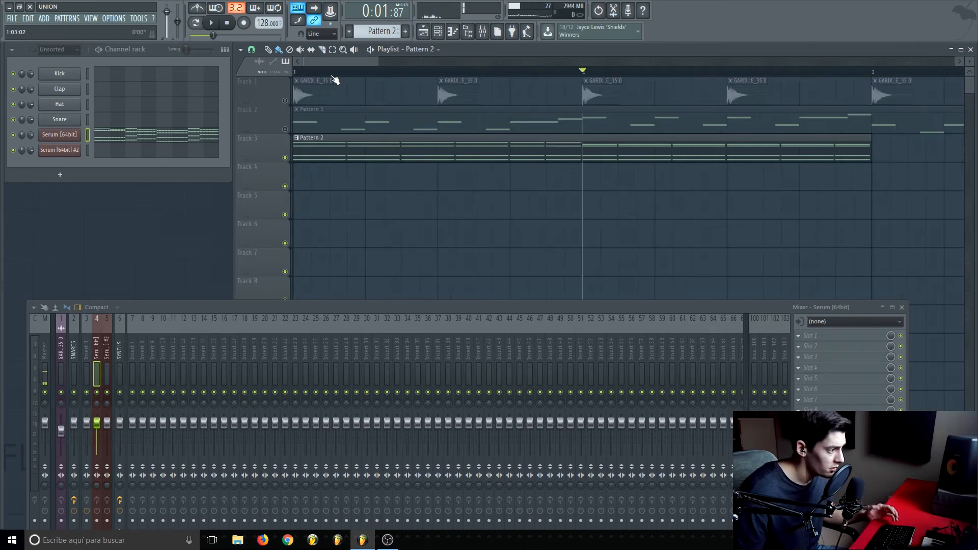
scroll(329, 71, up, 3)
drag(327, 64, 321, 66)
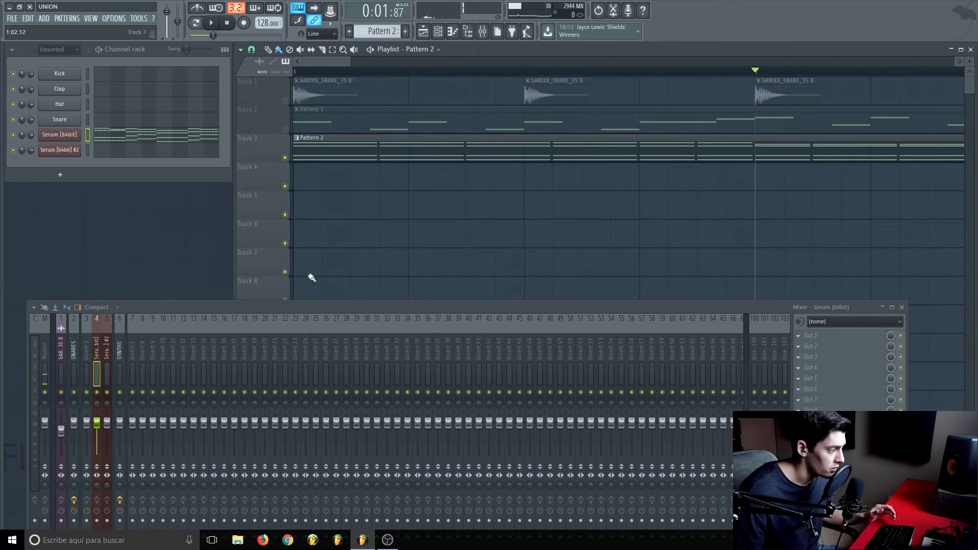
Step: Load a Fruity Balance in slot 3 of Insert 101 and create an automation clip for its volume
click(762, 352)
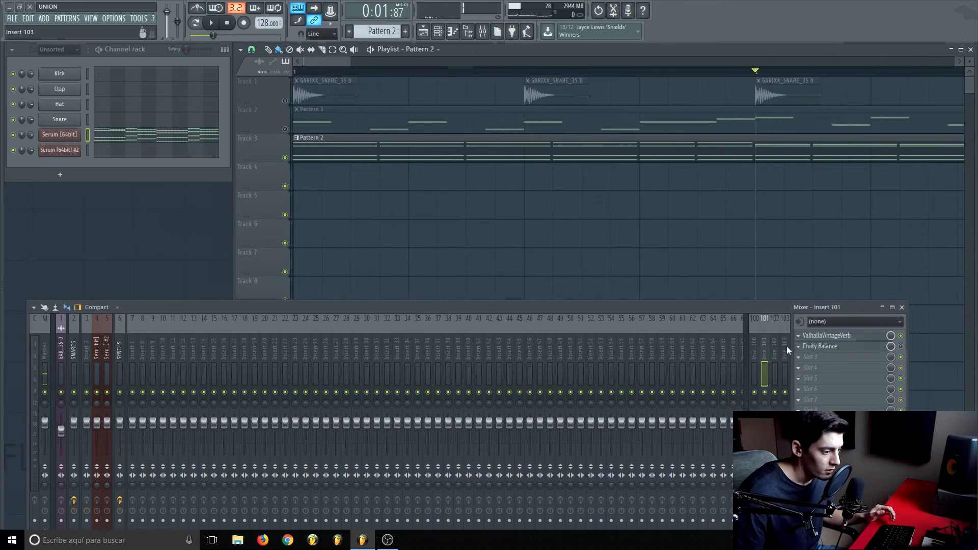
click(825, 359)
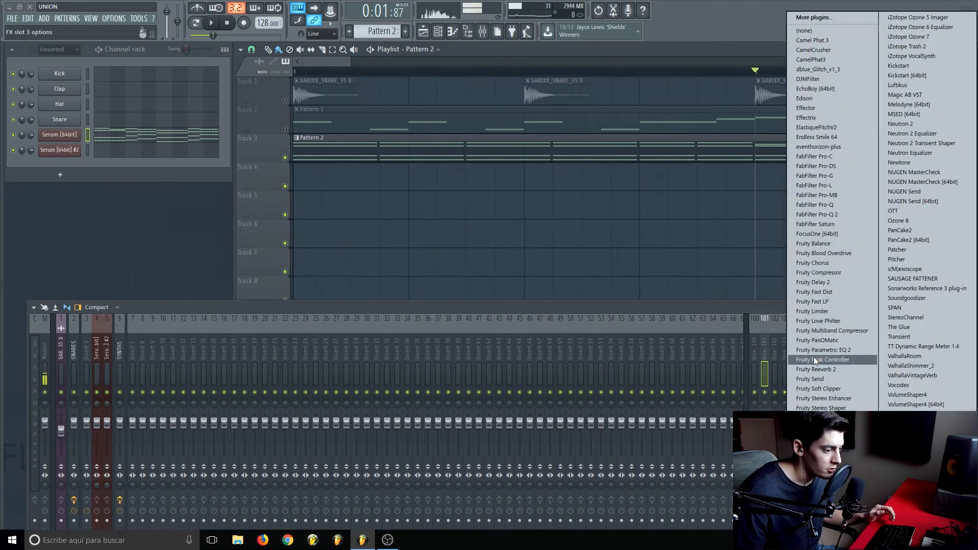
click(822, 246)
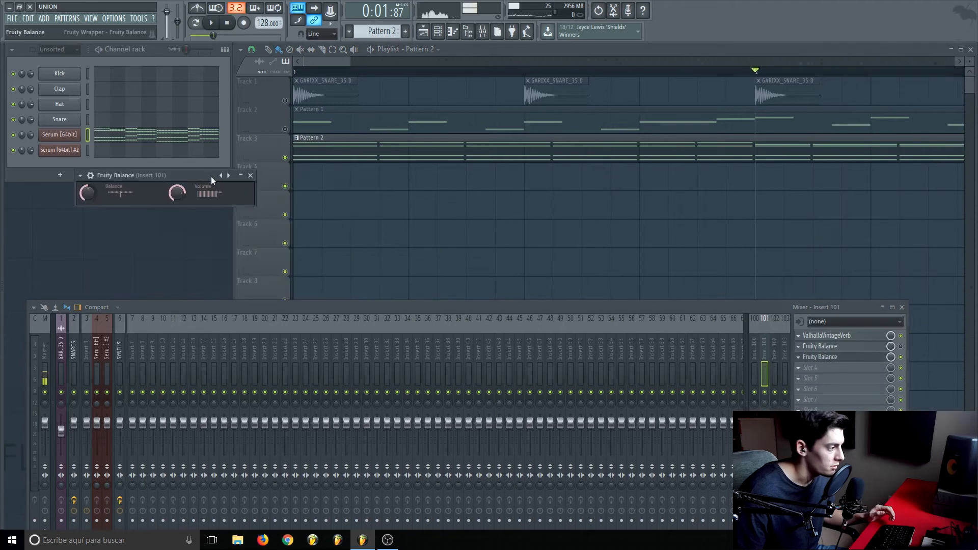
right_click(176, 193)
click(212, 254)
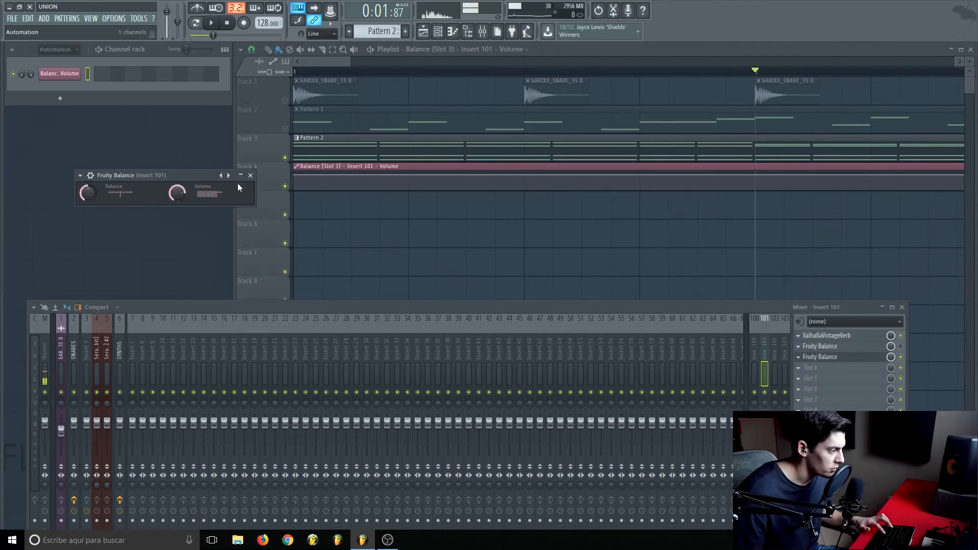
click(250, 175)
Step: Create an automation clip for the Mix parameter of Insert 101's ValhallaVintageVerb and close the plugin window
click(830, 336)
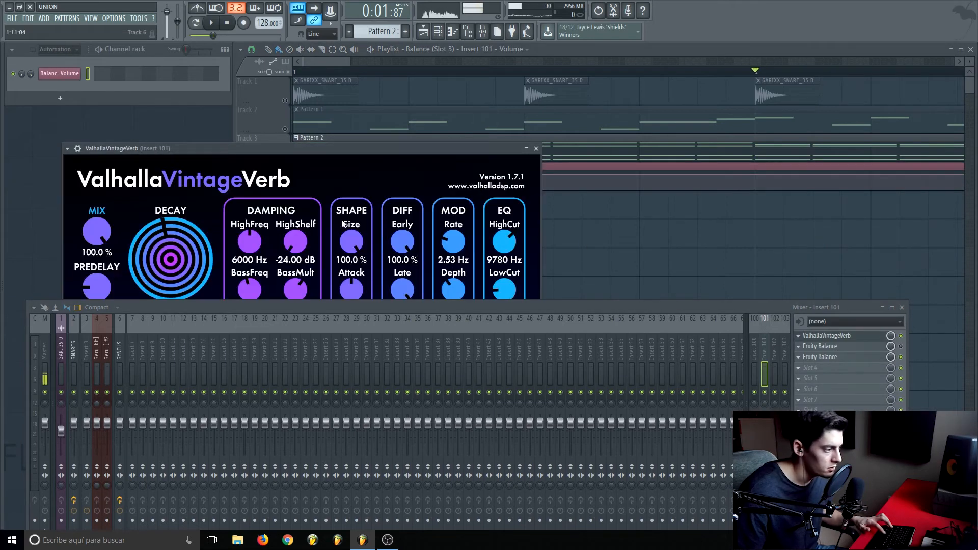
drag(166, 148, 198, 90)
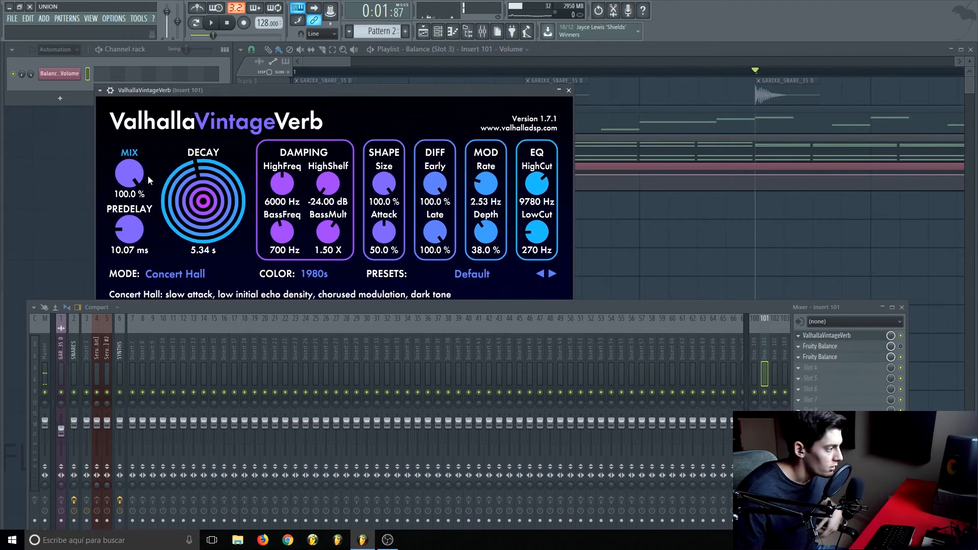
drag(126, 157, 155, 33)
click(142, 20)
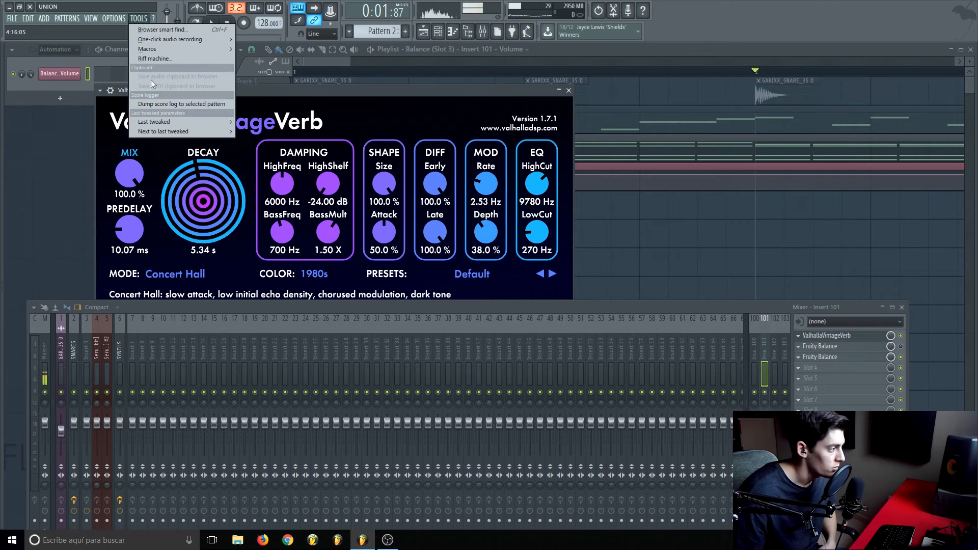
mouse_move(166, 124)
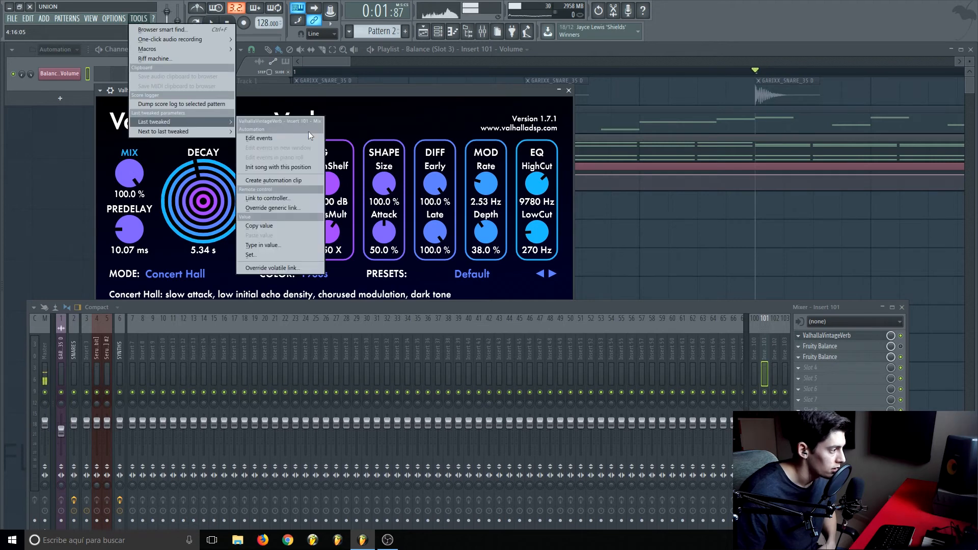
click(273, 180)
click(514, 75)
Step: Shape the ValhallaVintageVerb Mix automation to start at zero and ramp quickly to full, and return the playhead to the start
scroll(513, 74, down, 4)
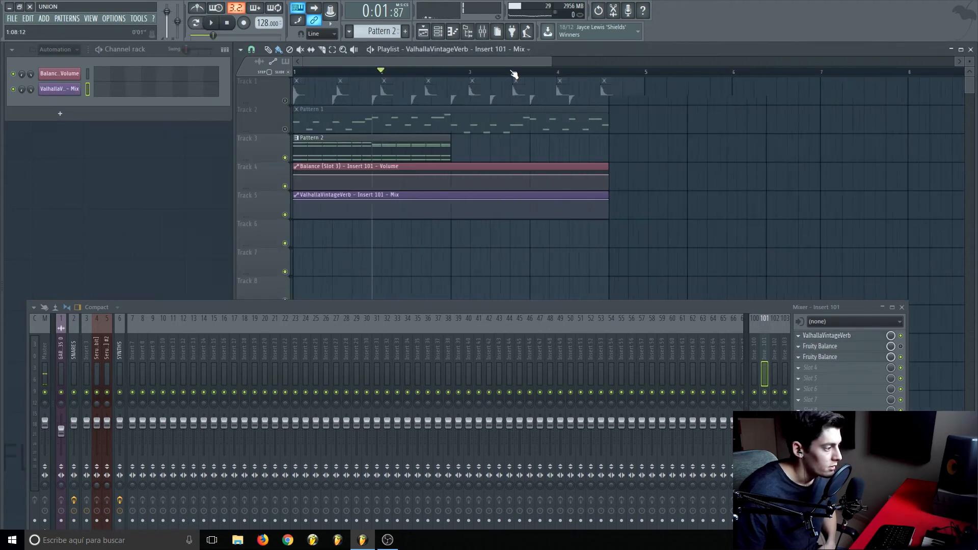
scroll(403, 69, up, 4)
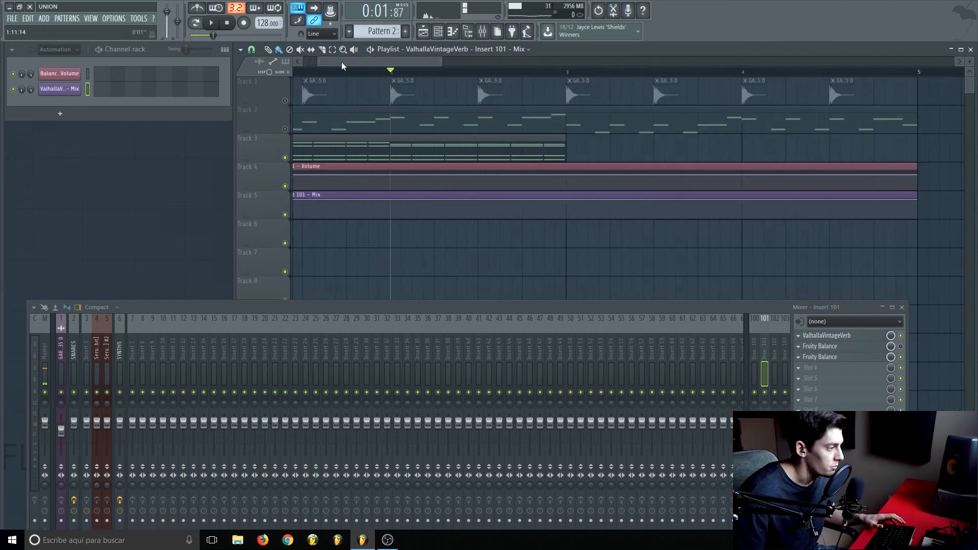
drag(428, 62, 307, 62)
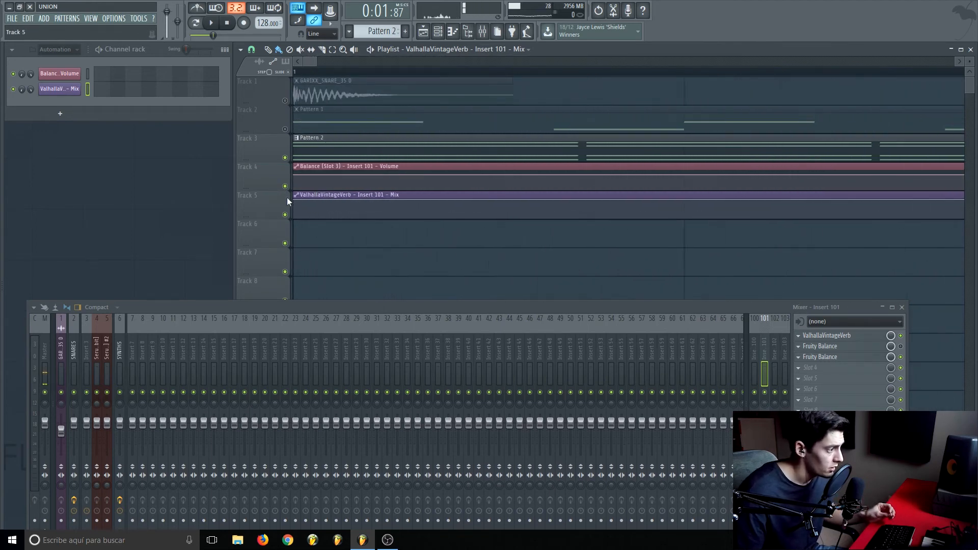
drag(294, 211, 301, 222)
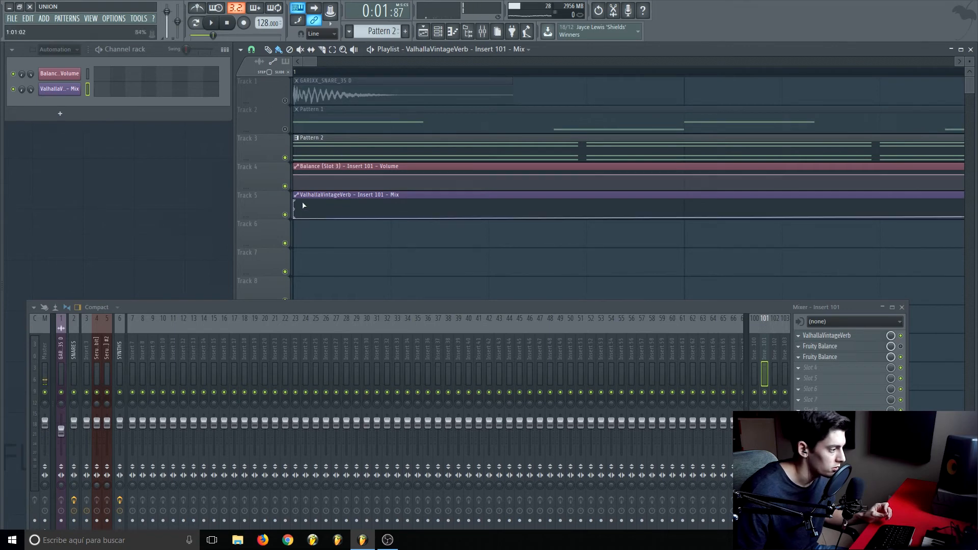
drag(304, 205, 299, 195)
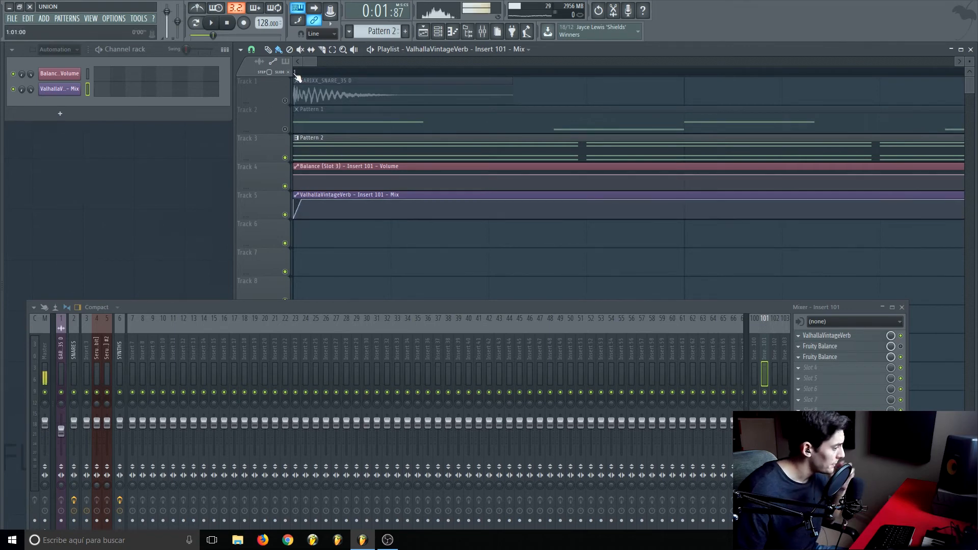
key(space)
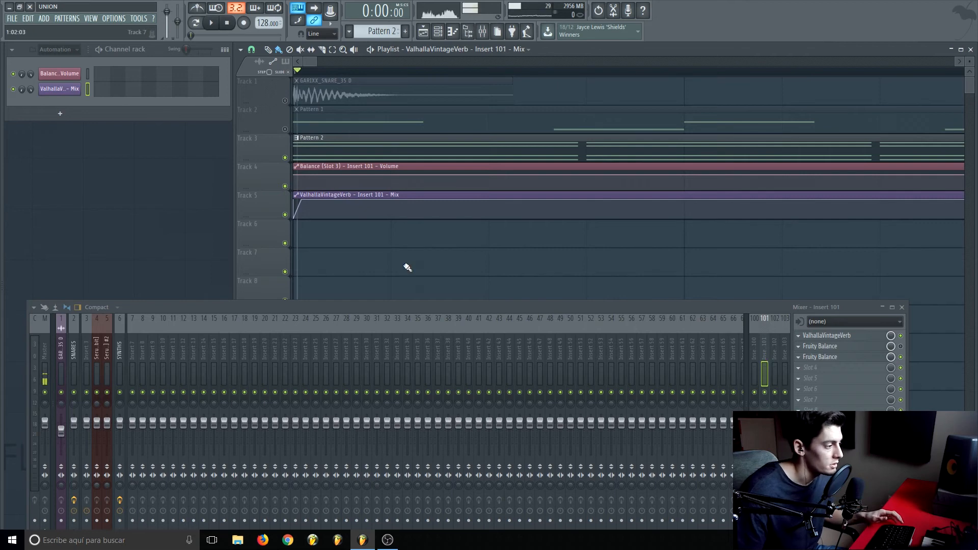
Step: Shape the Fruity Balance volume automation to dip at the start of bar 1 and ramp back to its copied 80% value
right_click(294, 175)
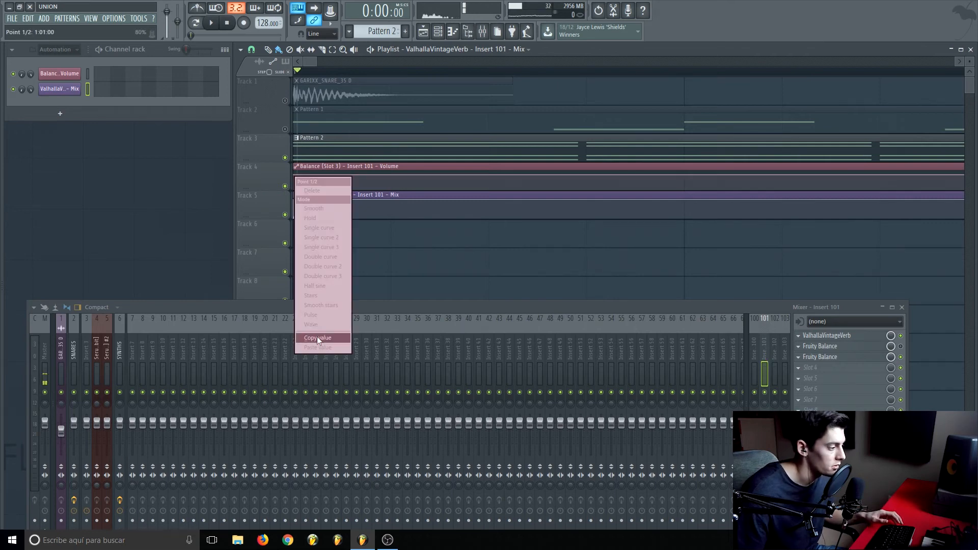
click(317, 336)
click(296, 187)
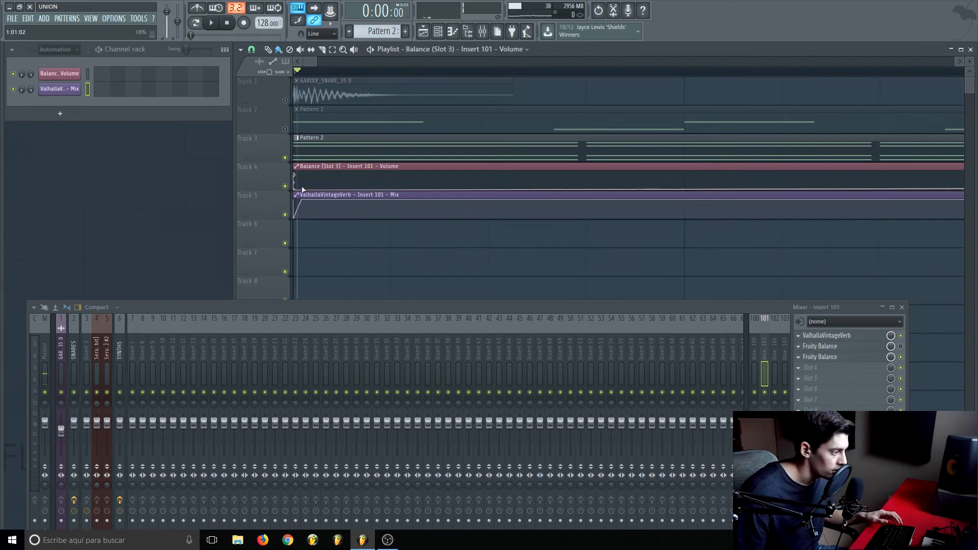
right_click(301, 189)
right_click(306, 177)
right_click(307, 177)
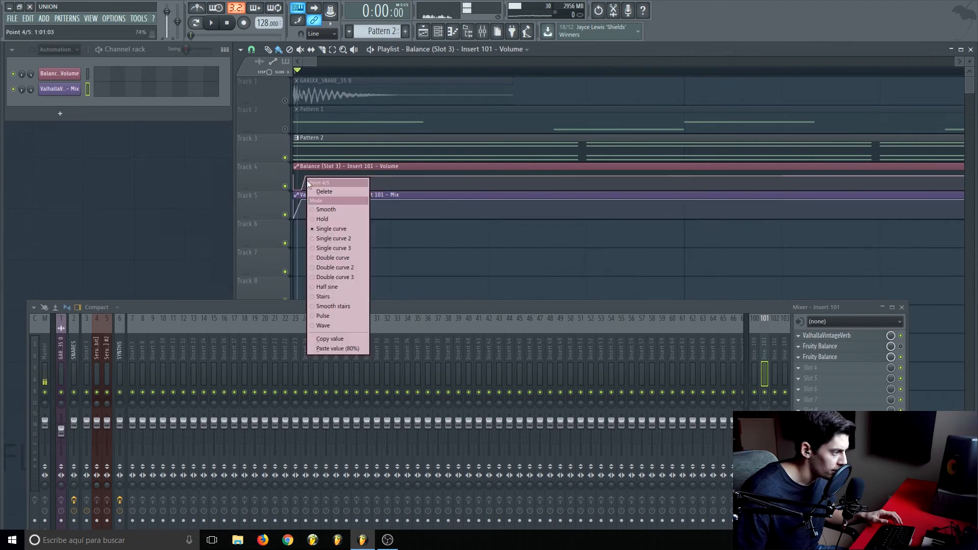
click(331, 350)
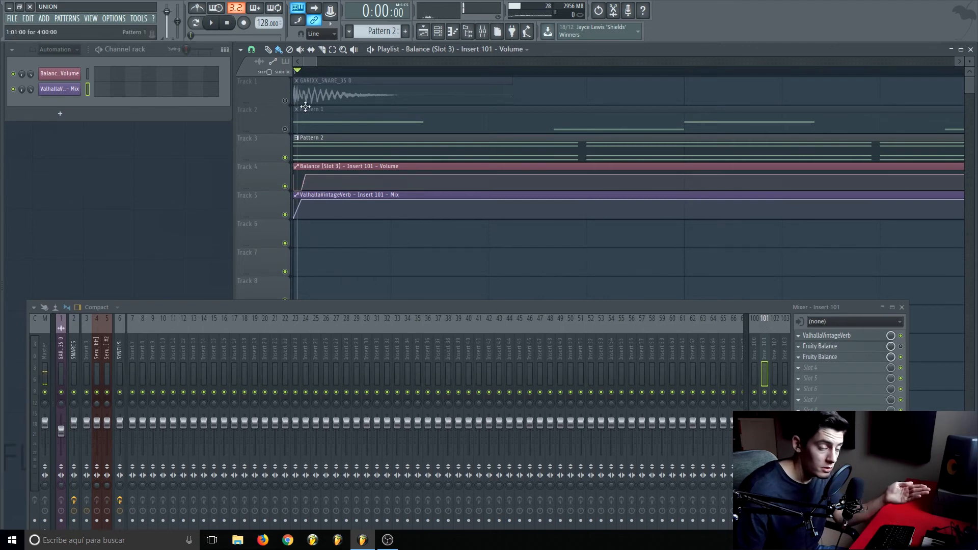
click(302, 71)
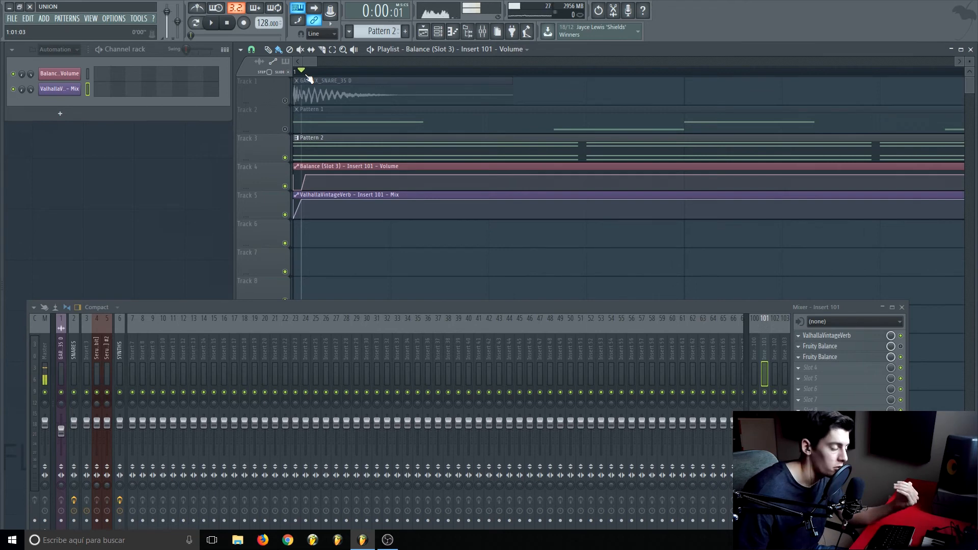
Step: Slice the Balance volume and ValhallaVintageVerb Mix automation clips along Pattern 2's chord chops from bar 1 to bar 3
scroll(310, 74, down, 3)
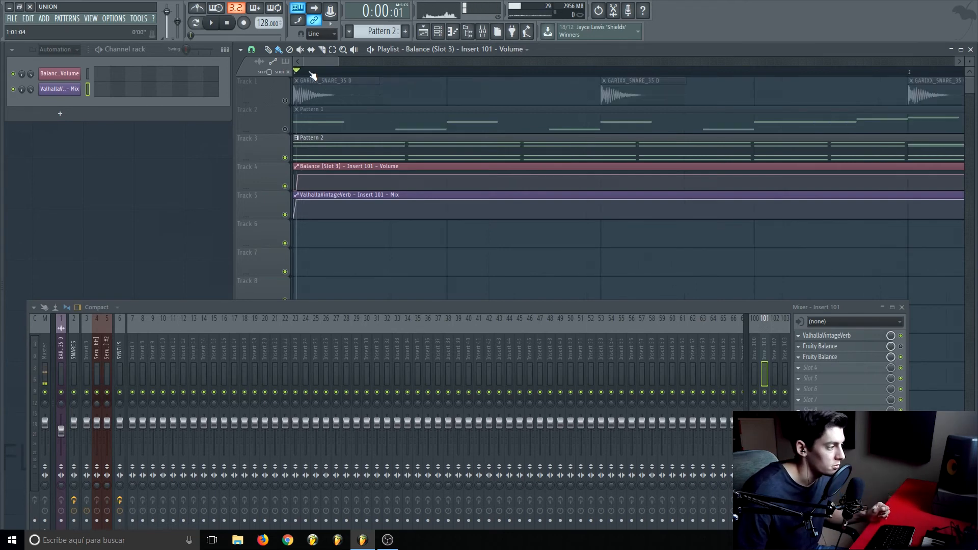
click(323, 51)
drag(409, 224, 410, 164)
drag(447, 227, 448, 178)
drag(525, 240, 525, 164)
drag(562, 233, 569, 176)
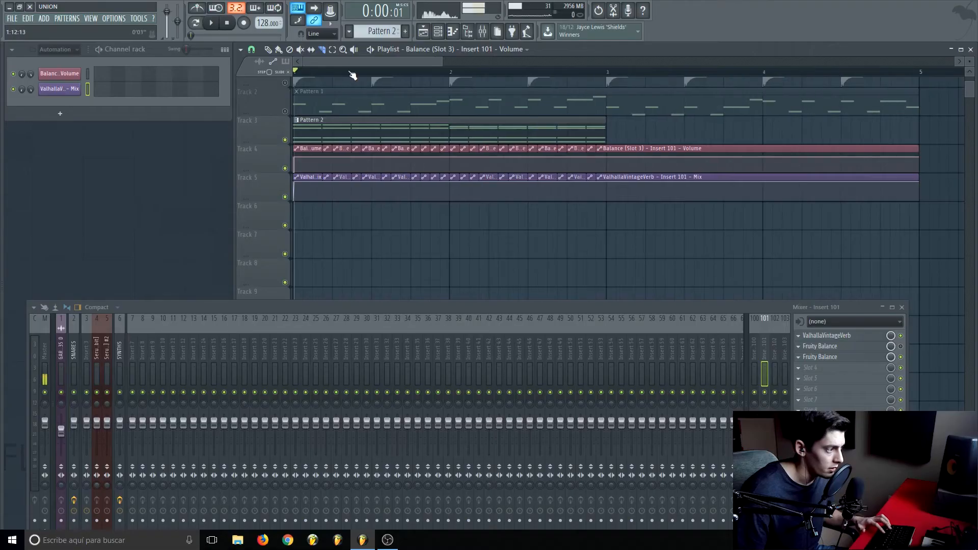
Step: Replace the short automation slices at each later chord start through bar 3 with copies of the first Balance and ValhallaVintageVerb slices
mouse_move(328, 190)
mouse_down()
mouse_move(327, 166)
mouse_move(354, 167)
mouse_up()
drag(391, 193, 390, 168)
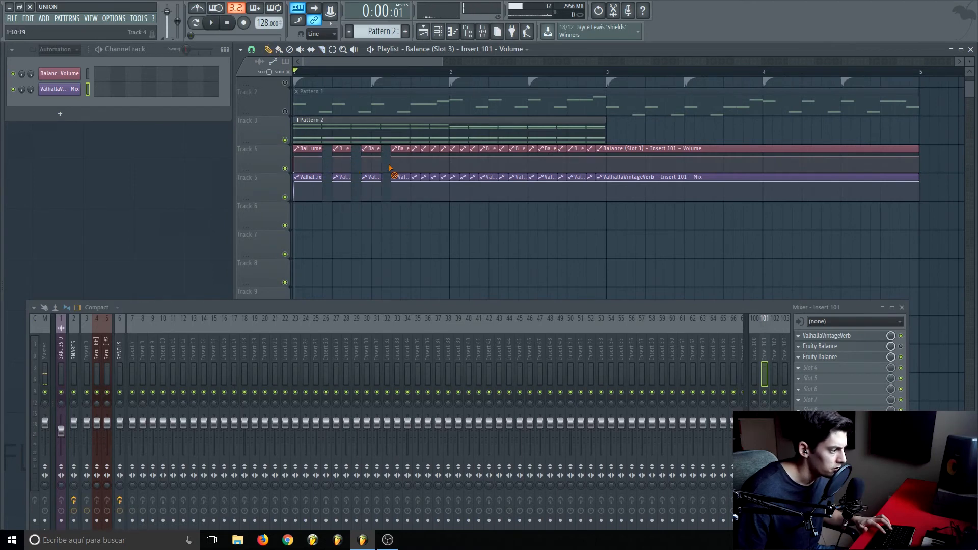
mouse_move(416, 205)
mouse_down()
mouse_move(415, 168)
mouse_move(436, 178)
mouse_move(438, 153)
mouse_up()
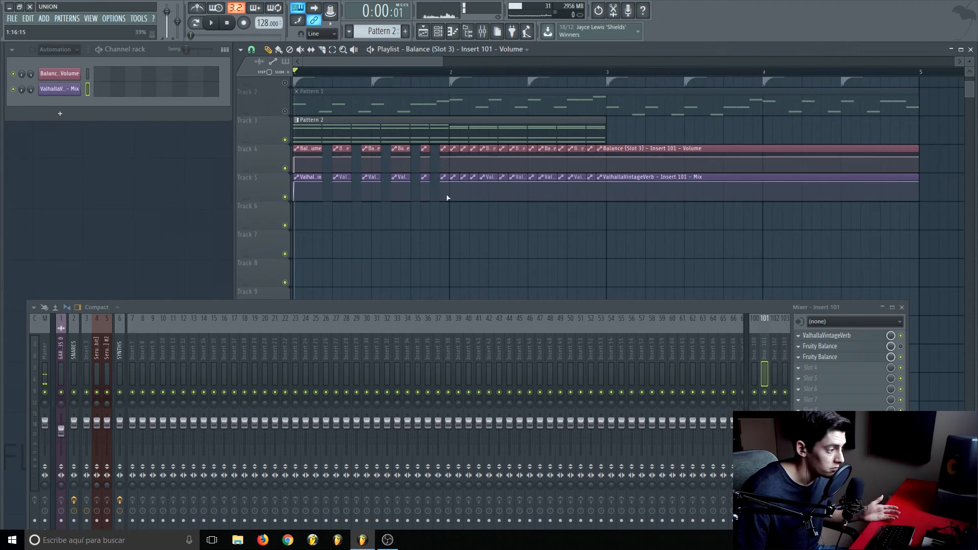
drag(457, 207, 451, 161)
mouse_move(474, 210)
mouse_down()
mouse_move(475, 153)
mouse_move(504, 150)
mouse_up()
scroll(315, 63, up, 3)
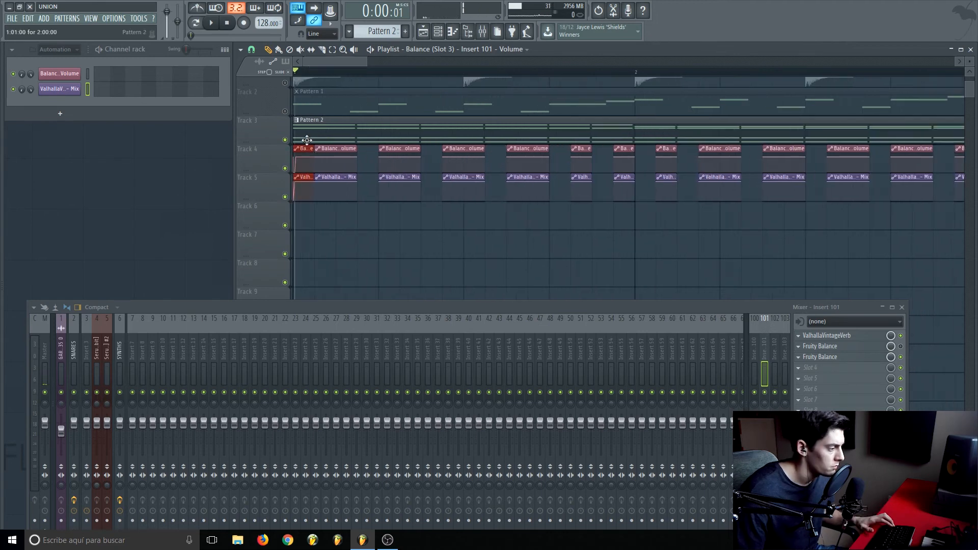
drag(308, 148, 539, 147)
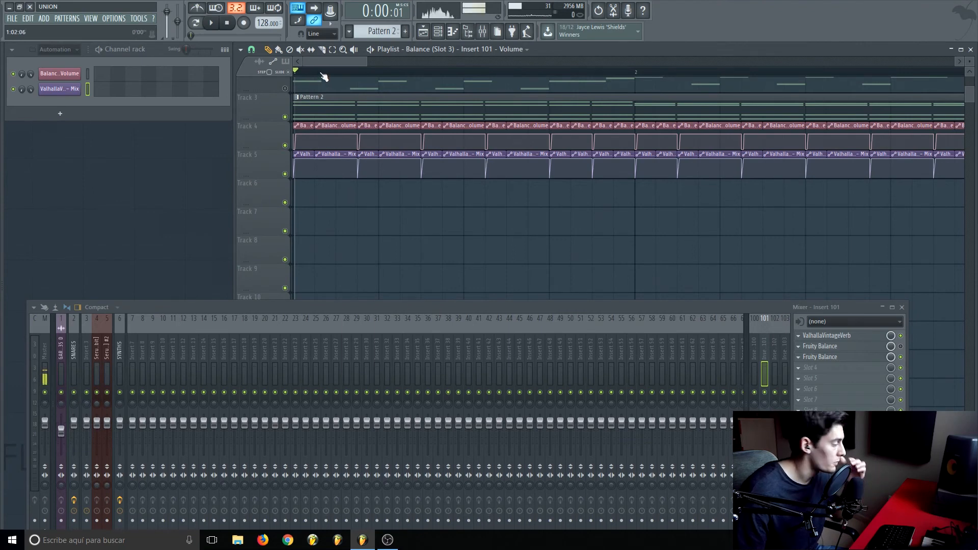
Step: Examine how the Balance and ValhallaVintageVerb automation dips line up with Pattern 2's chords, placing the playhead on the second chord and bar 2
scroll(324, 75, up, 2)
click(292, 73)
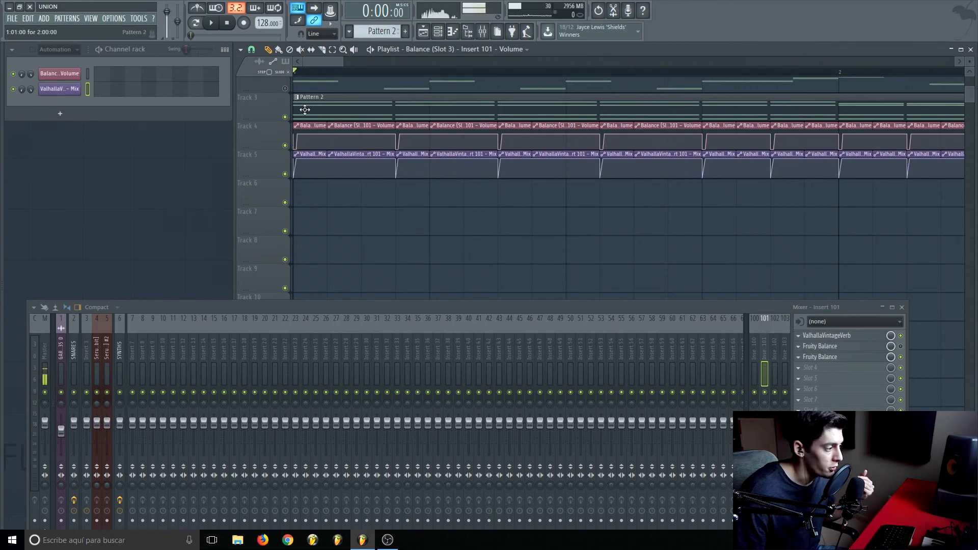
click(398, 74)
scroll(399, 76, up, 3)
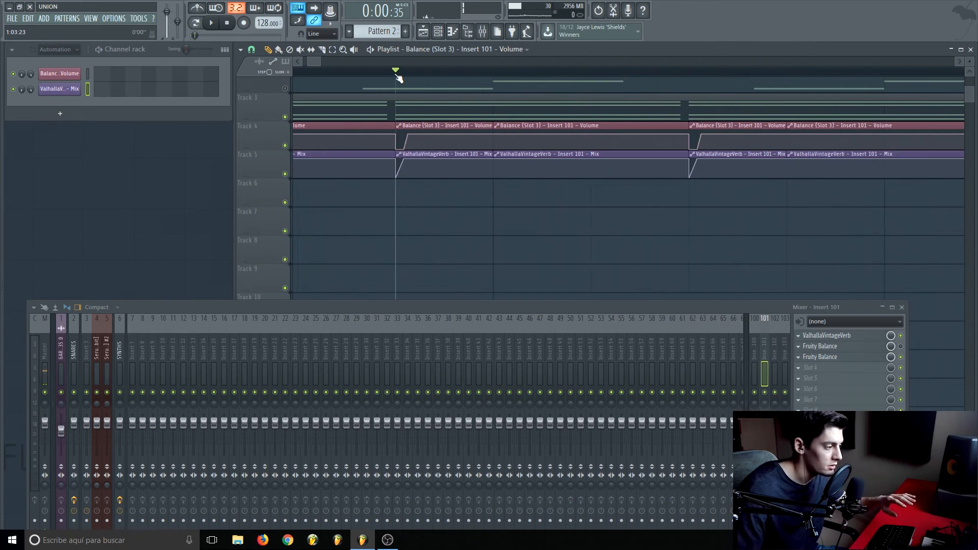
key(space)
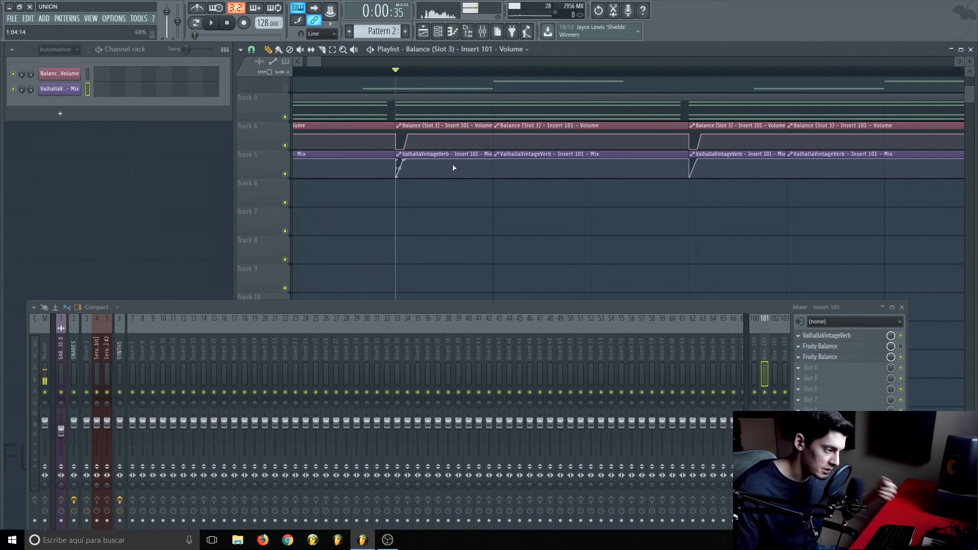
scroll(402, 76, down, 3)
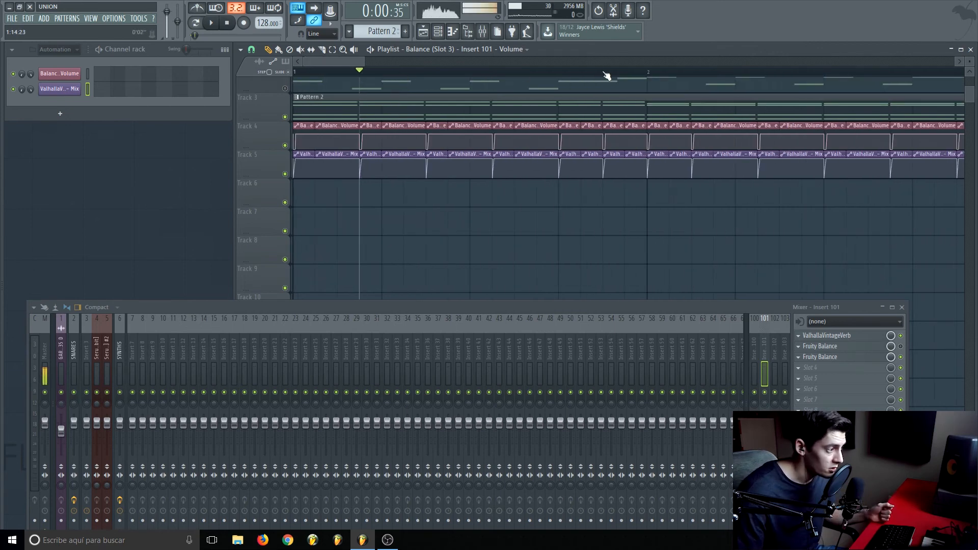
scroll(528, 77, down, 2)
scroll(555, 76, up, 2)
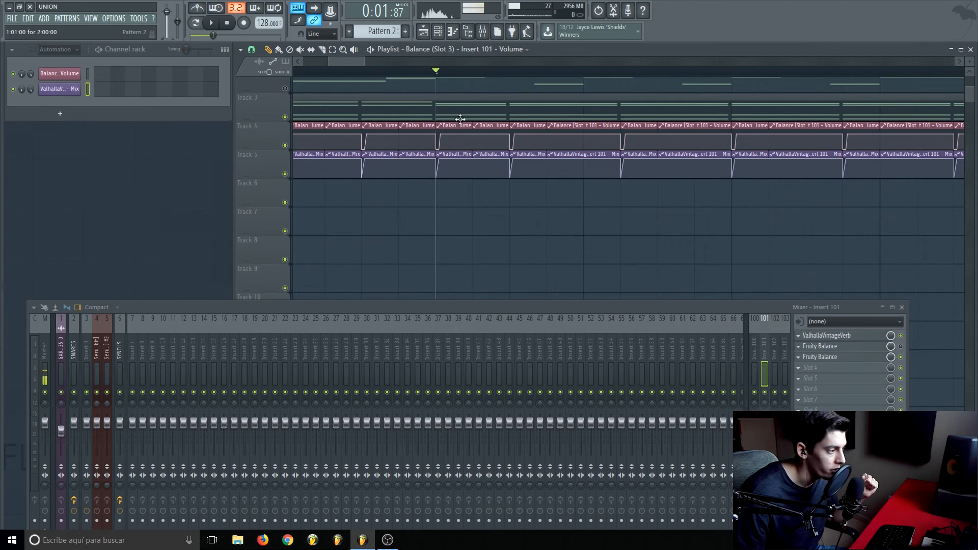
drag(356, 61, 331, 62)
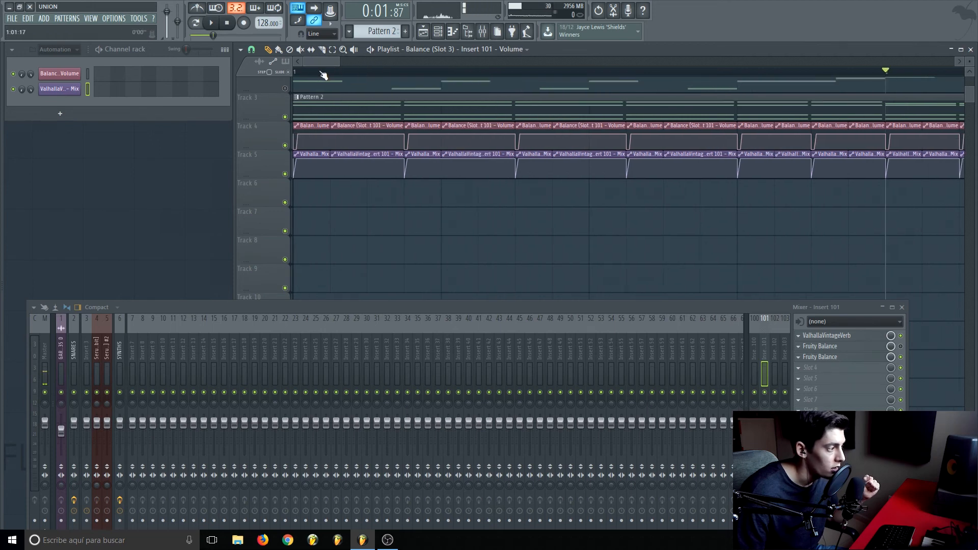
scroll(324, 75, down, 3)
Step: Reposition the mixer below the playlist, mute the SYNTHS mixer track and return the playhead to the start
drag(182, 307, 159, 301)
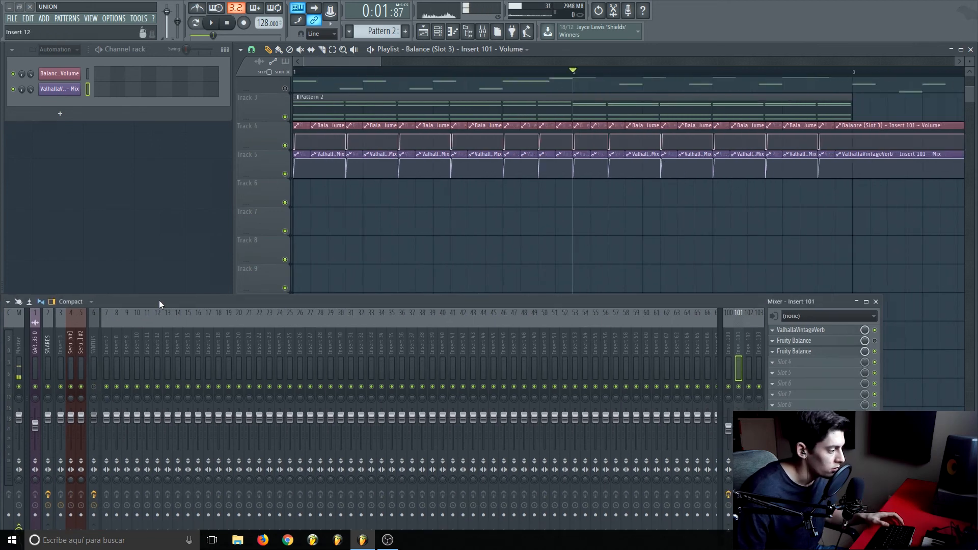
scroll(331, 66, right, 3)
drag(308, 73, 269, 72)
drag(354, 60, 244, 62)
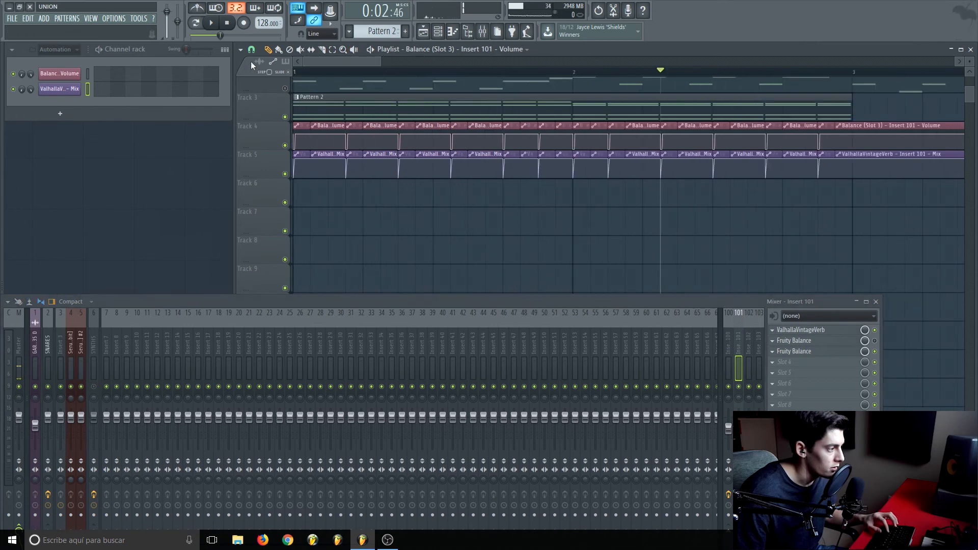
click(295, 73)
Step: Mute the Balance and ValhallaVintageVerb automation tracks and play Pattern 2 to hear the reverb alone without ducking
click(285, 145)
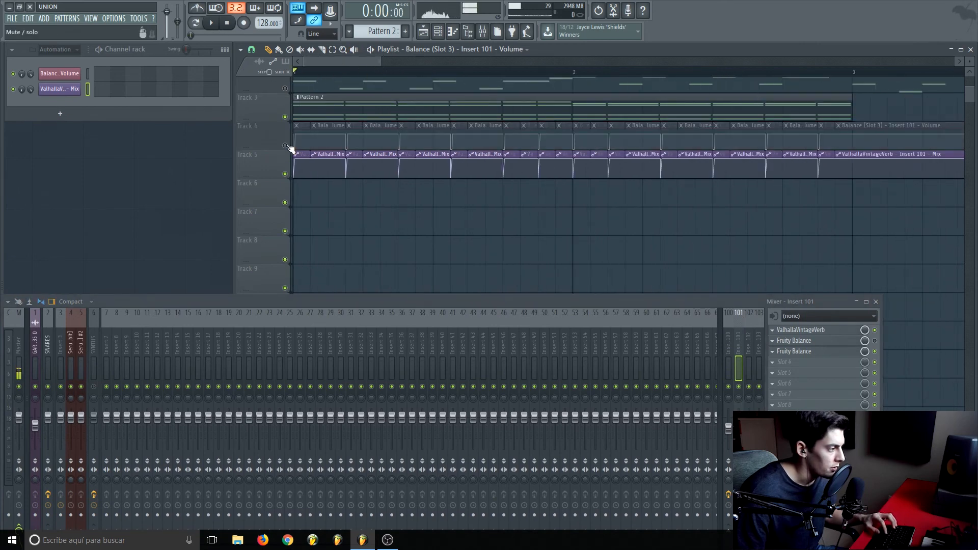
click(284, 174)
key(space)
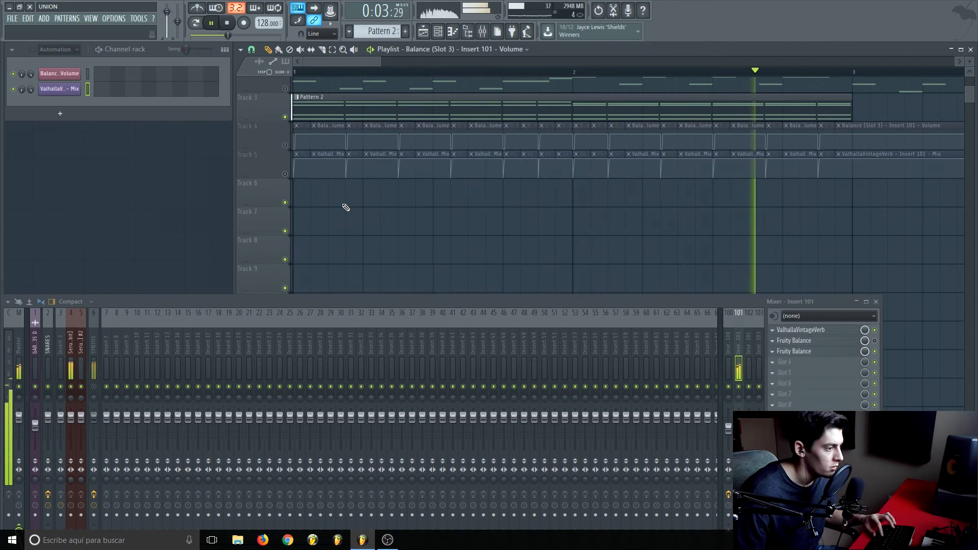
key(space)
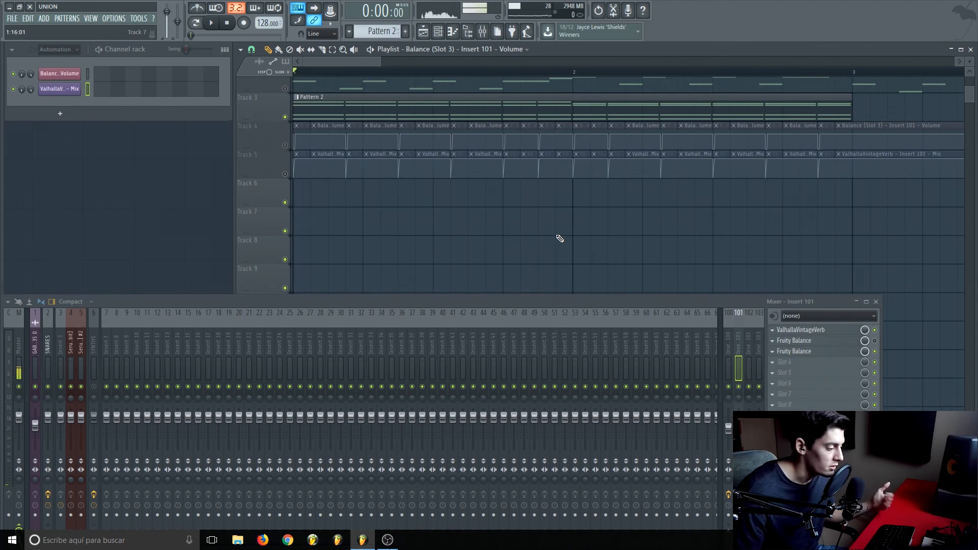
Step: Unmute both automation tracks and play Pattern 2 from the start to hear the ducked reverb alone
click(285, 145)
click(285, 174)
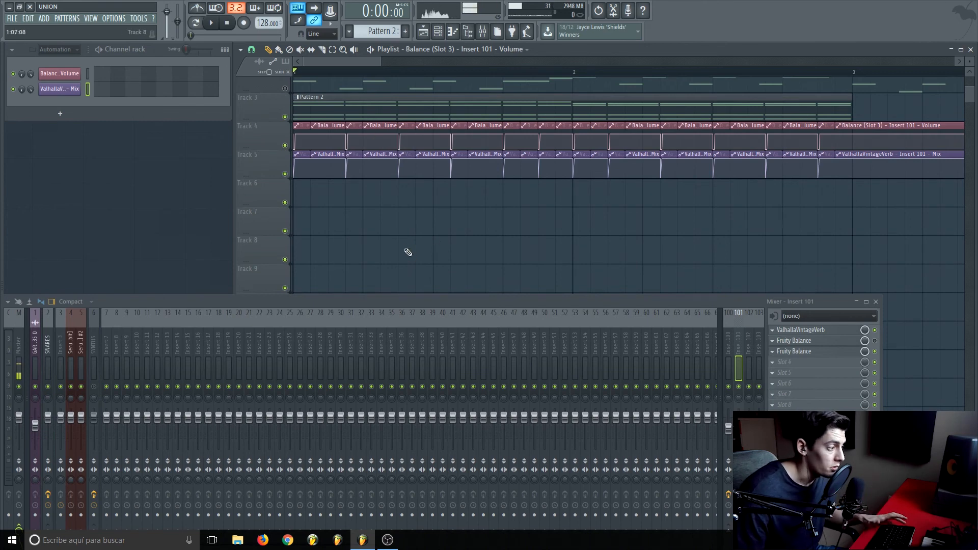
key(space)
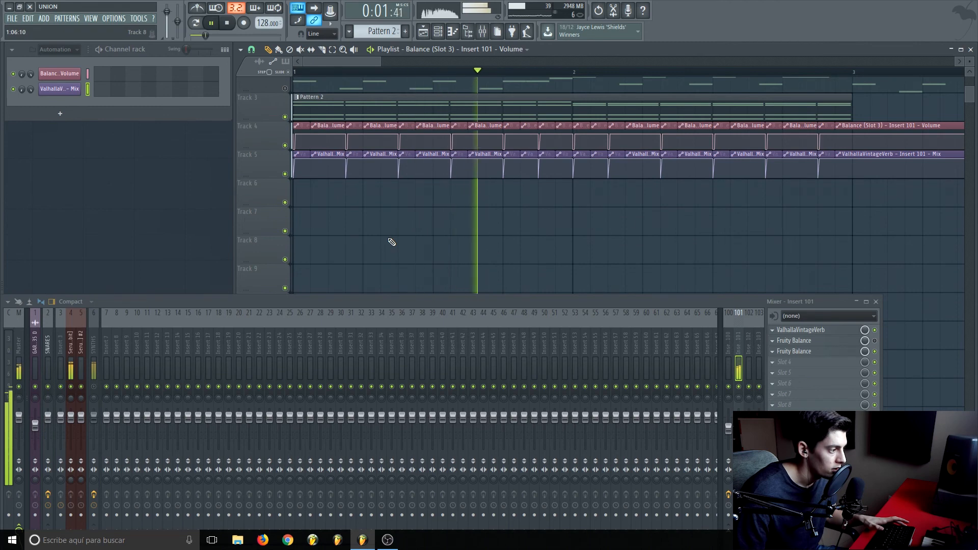
key(space)
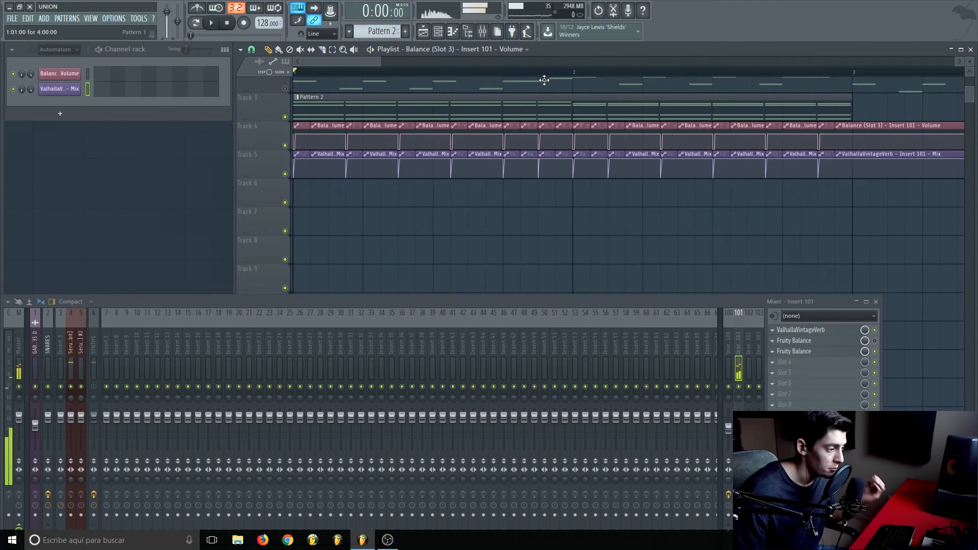
Step: Replay the ducked reverb around bar 2, starting from the bar line and from the chord just before it
click(574, 72)
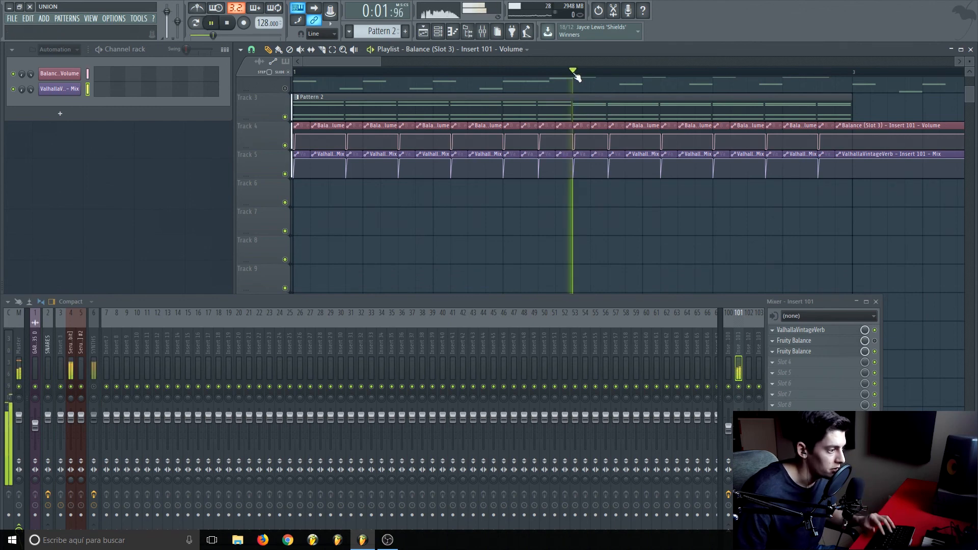
click(540, 73)
key(space)
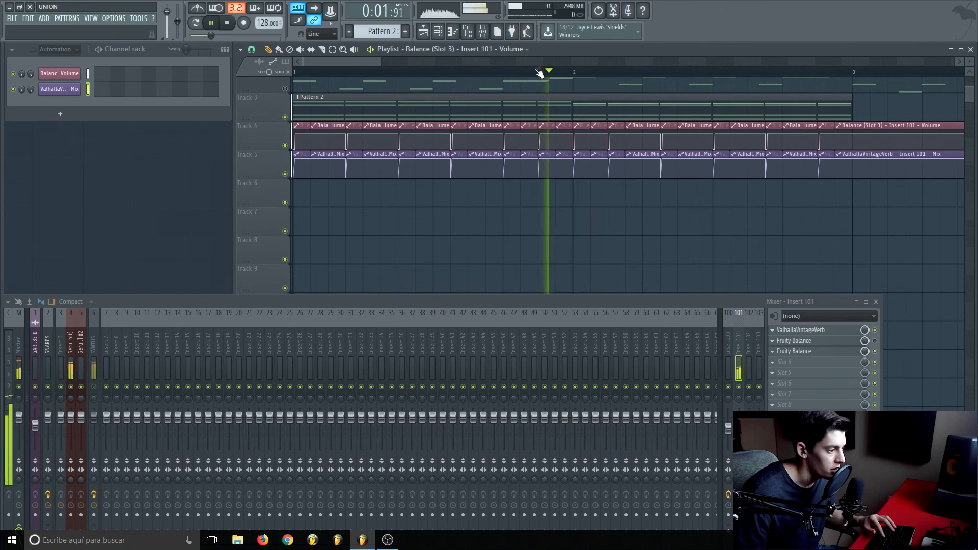
key(space)
Step: Unmute the SYNTHS mixer track and play Pattern 2 from the start to hear the dry chords with ducked reverb
scroll(540, 72, down, 2)
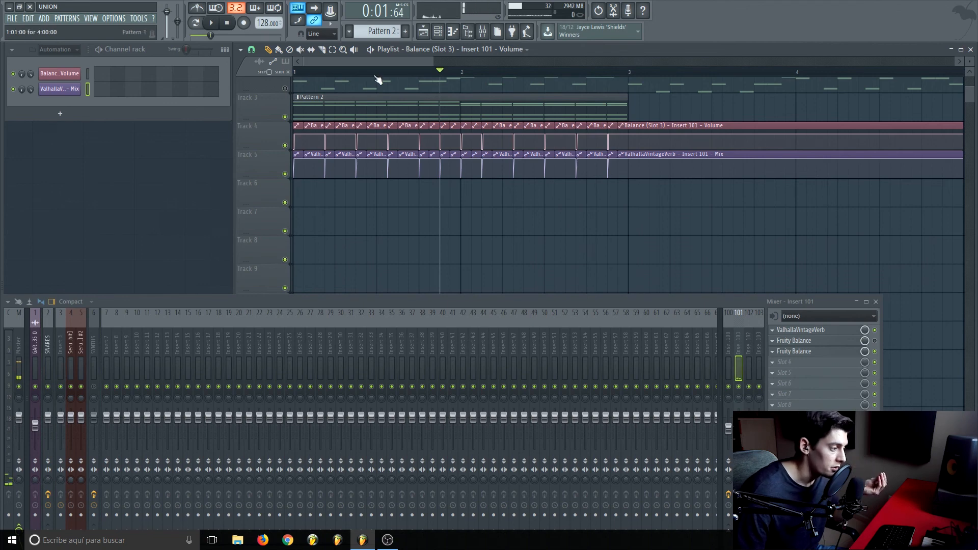
scroll(378, 77, down, 2)
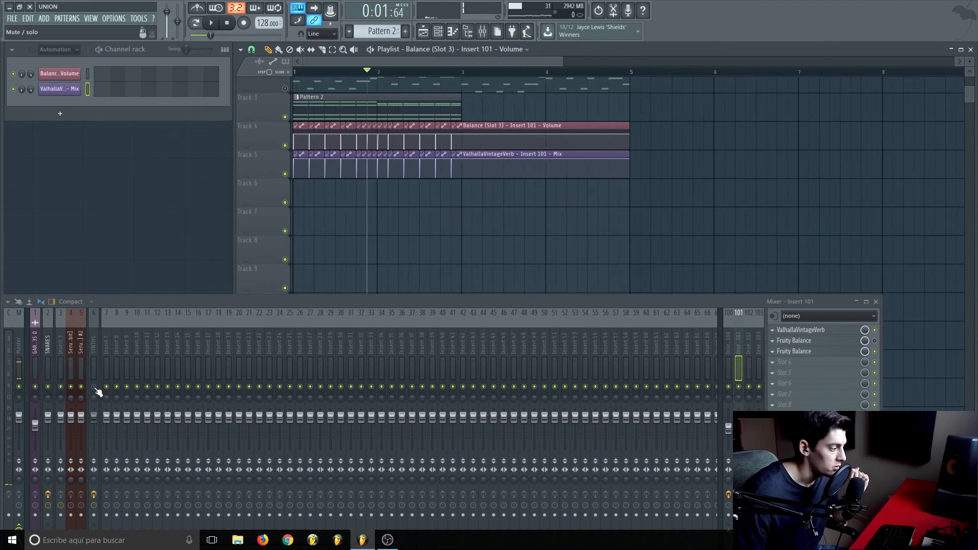
click(293, 74)
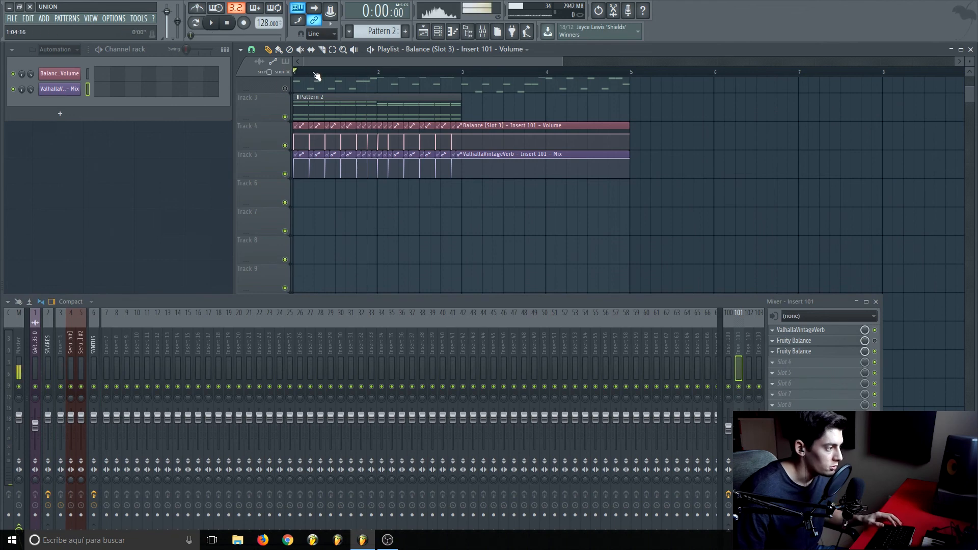
key(space)
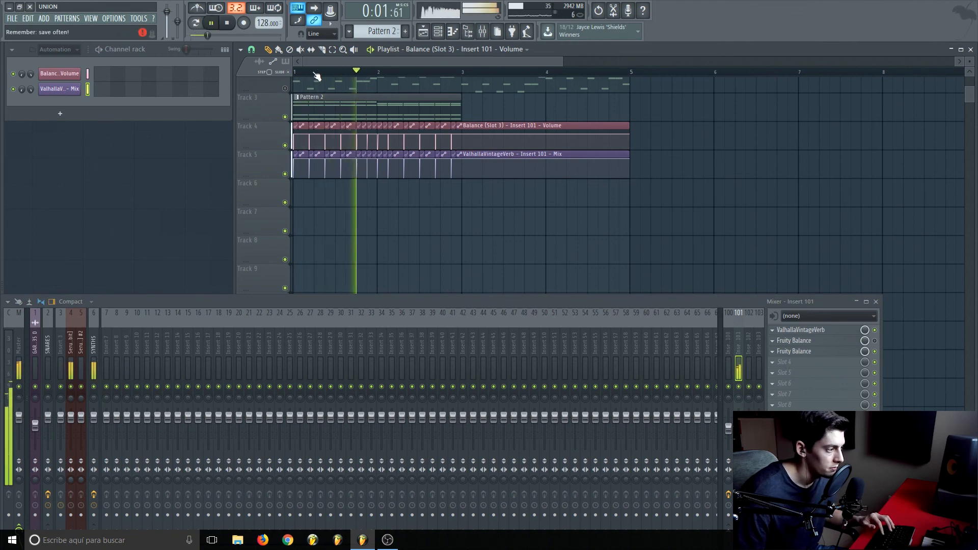
key(space)
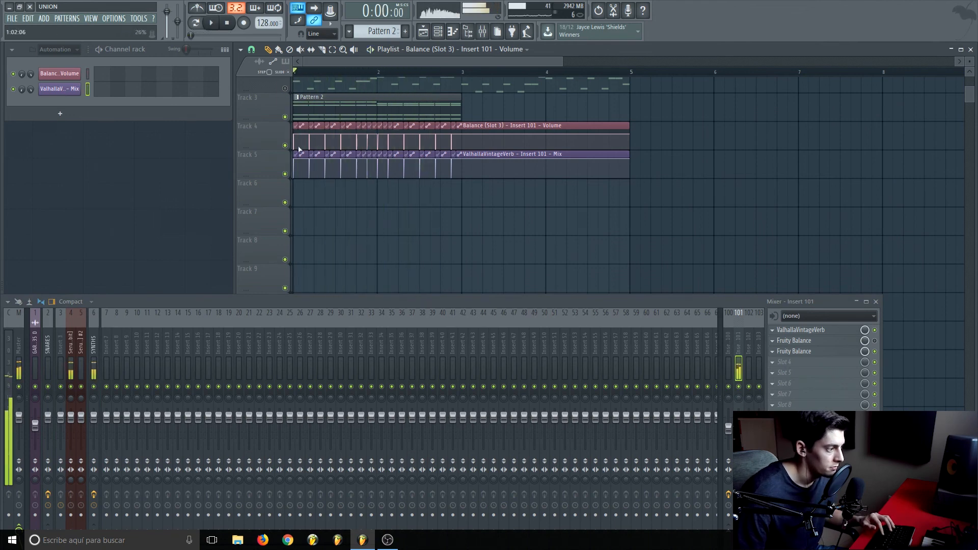
Step: Mute the Balance and ValhallaVintageVerb automation tracks and play the full chords with unducked reverb for comparison
click(284, 145)
click(284, 174)
key(space)
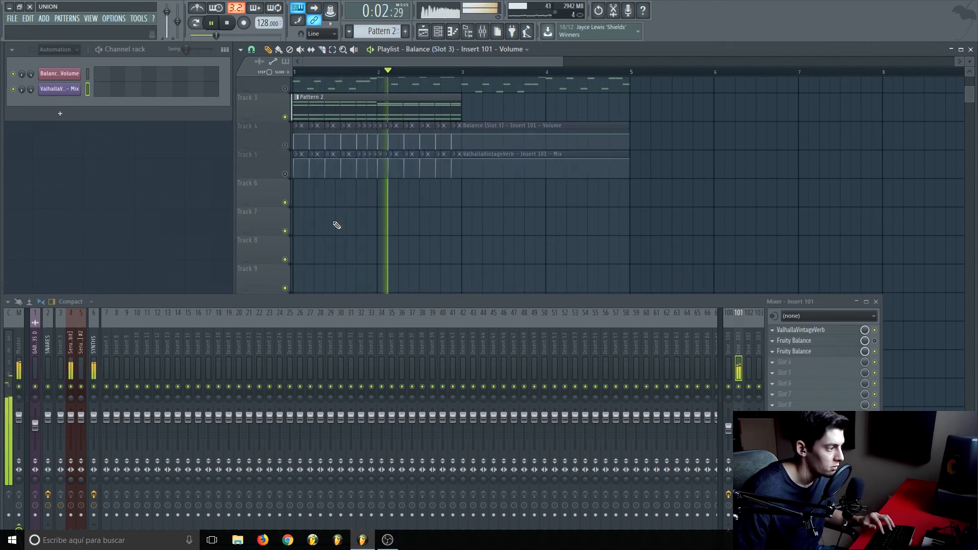
key(space)
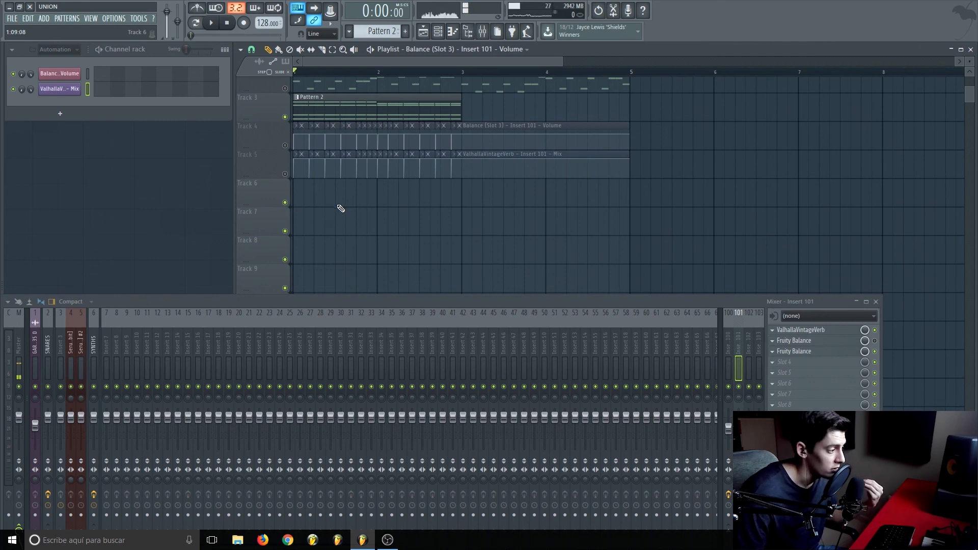
scroll(313, 76, up, 3)
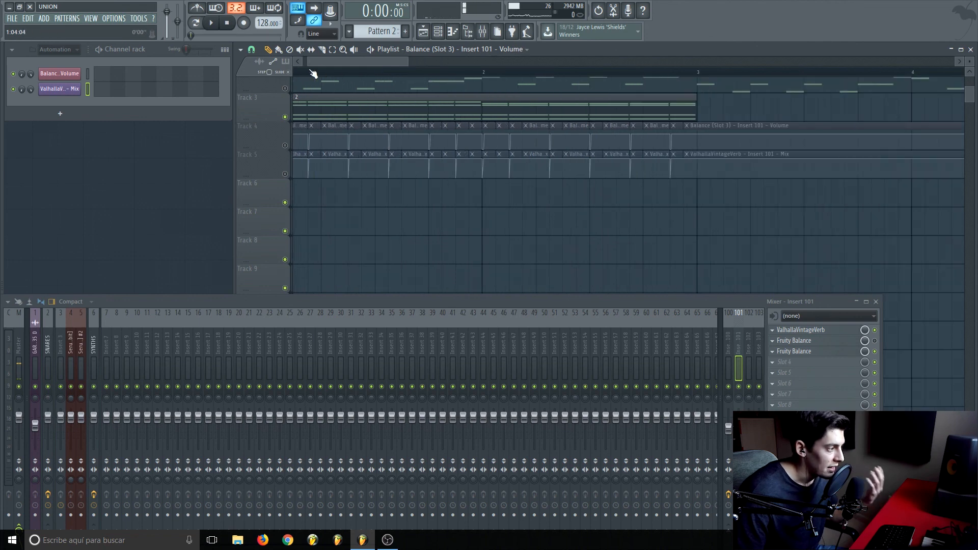
click(334, 76)
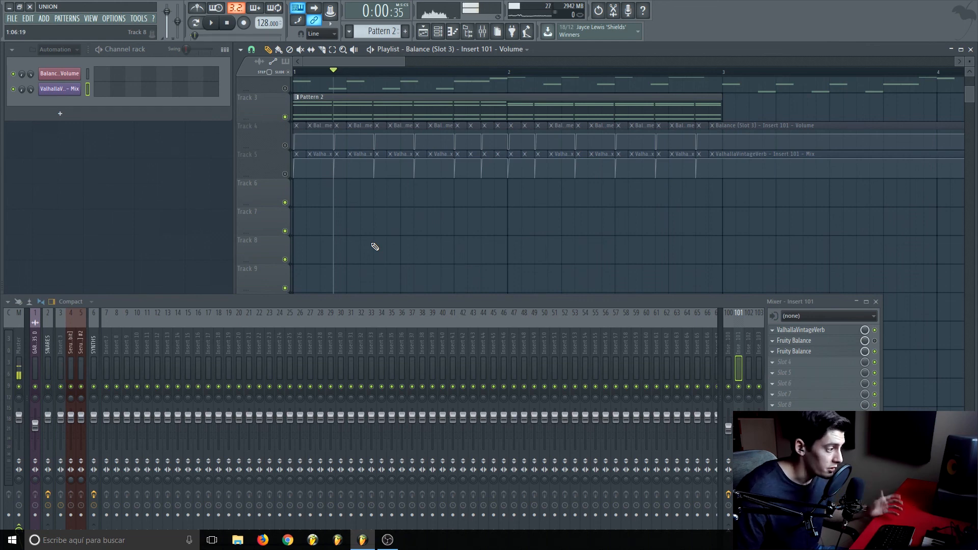
scroll(376, 65, down, 3)
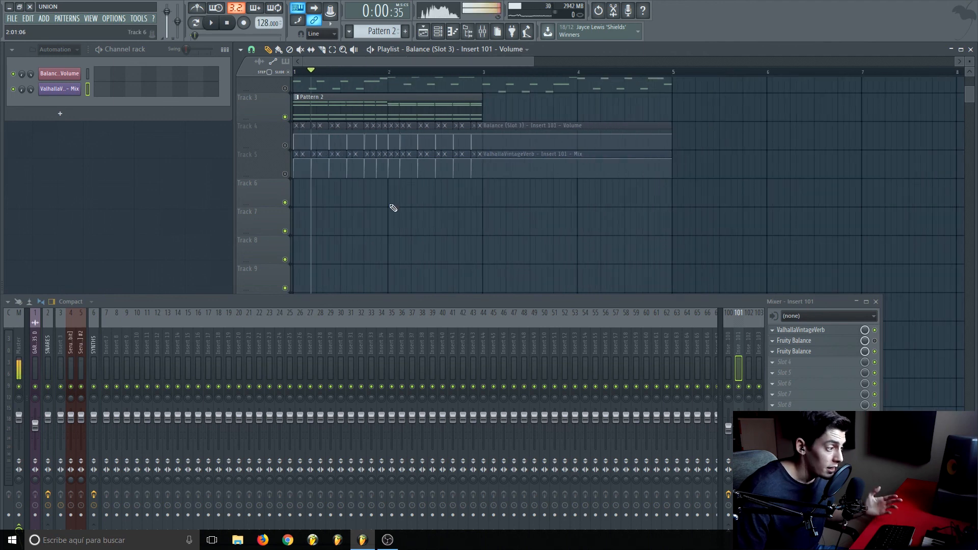
scroll(391, 208, up, 2)
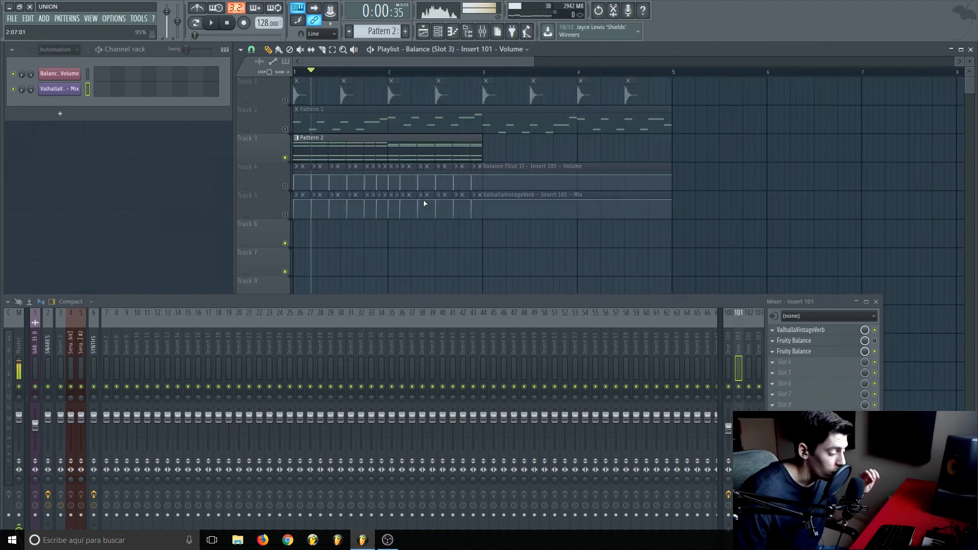